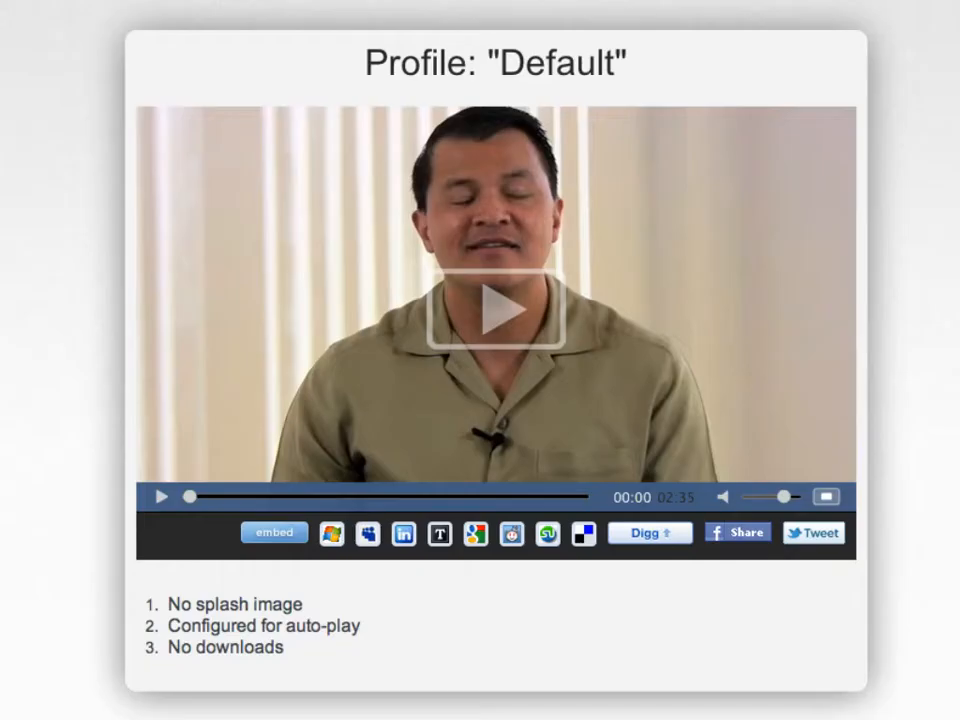
Reload the "Default" profile page, pause its auto-playing video and highlight the "No splash image" note
key(super+r)
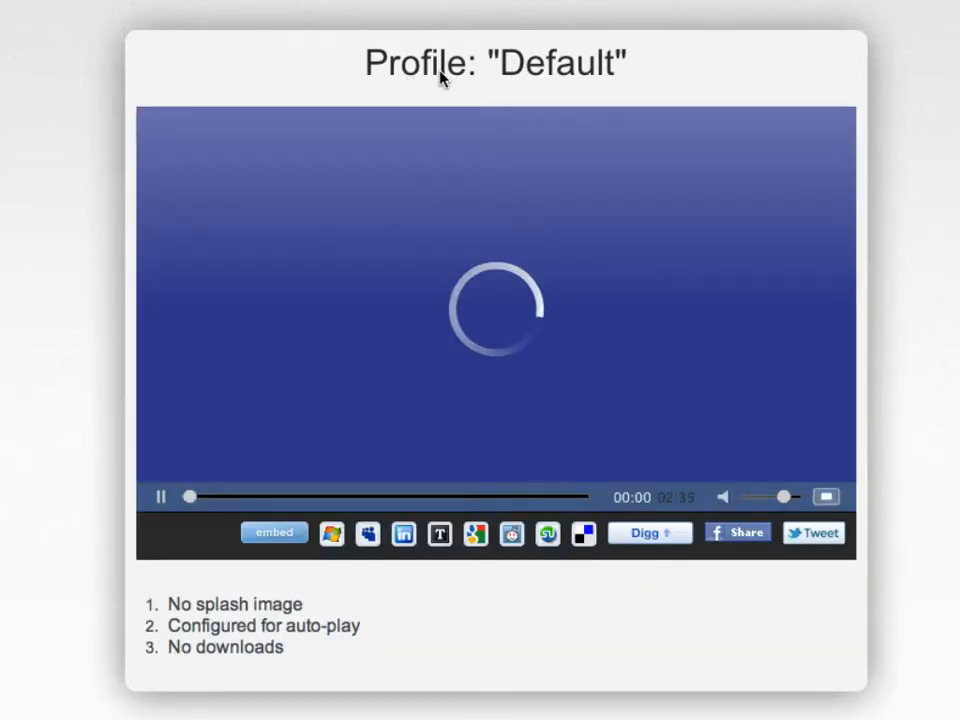
click(160, 497)
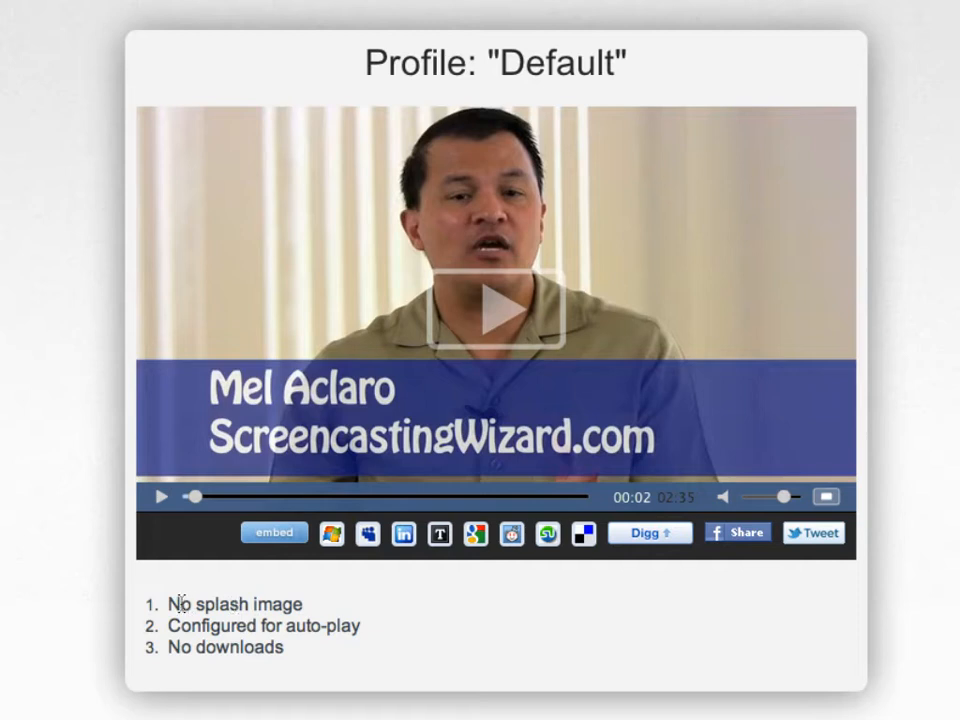
drag(171, 604, 316, 606)
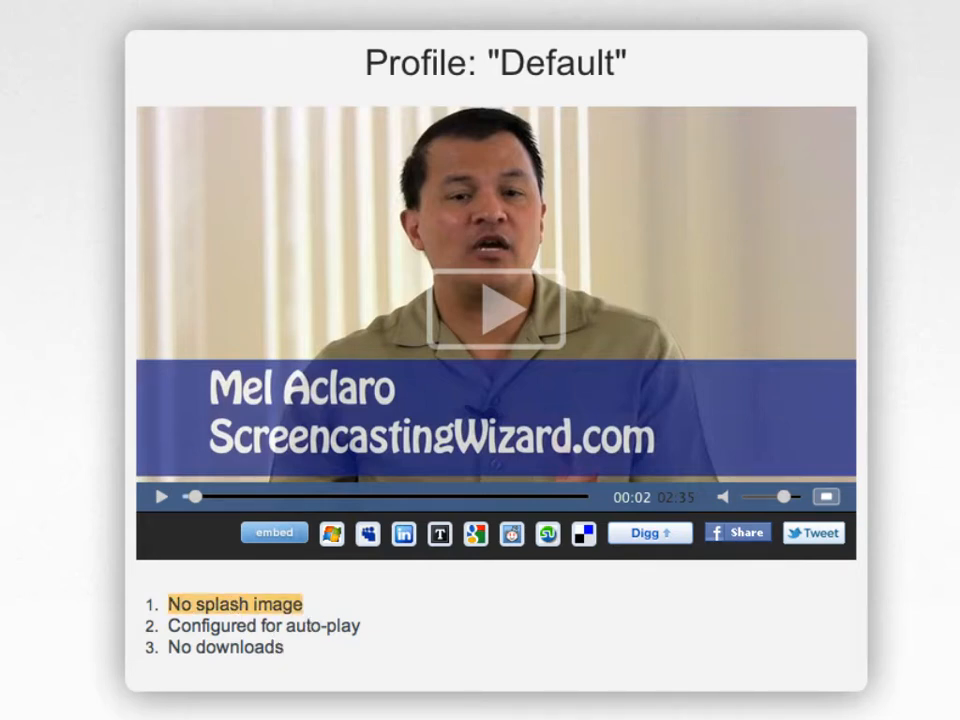
Replay the "Default" profile video at reduced volume while reviewing the splash image, auto-play and downloads notes
key(super+r)
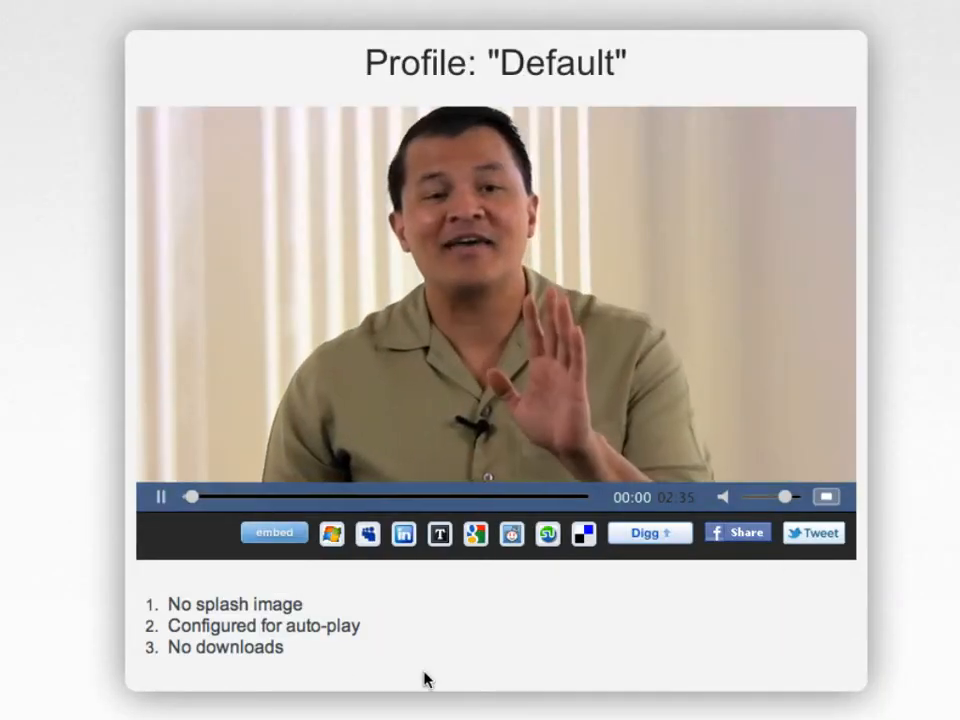
drag(786, 498, 740, 503)
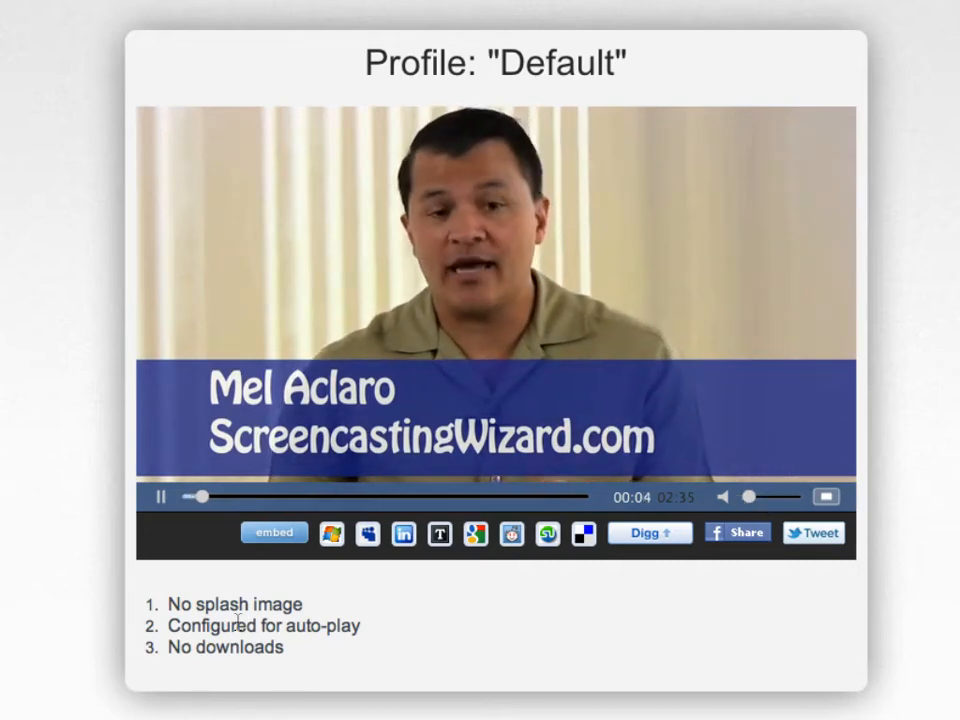
drag(360, 626, 168, 626)
drag(302, 606, 167, 602)
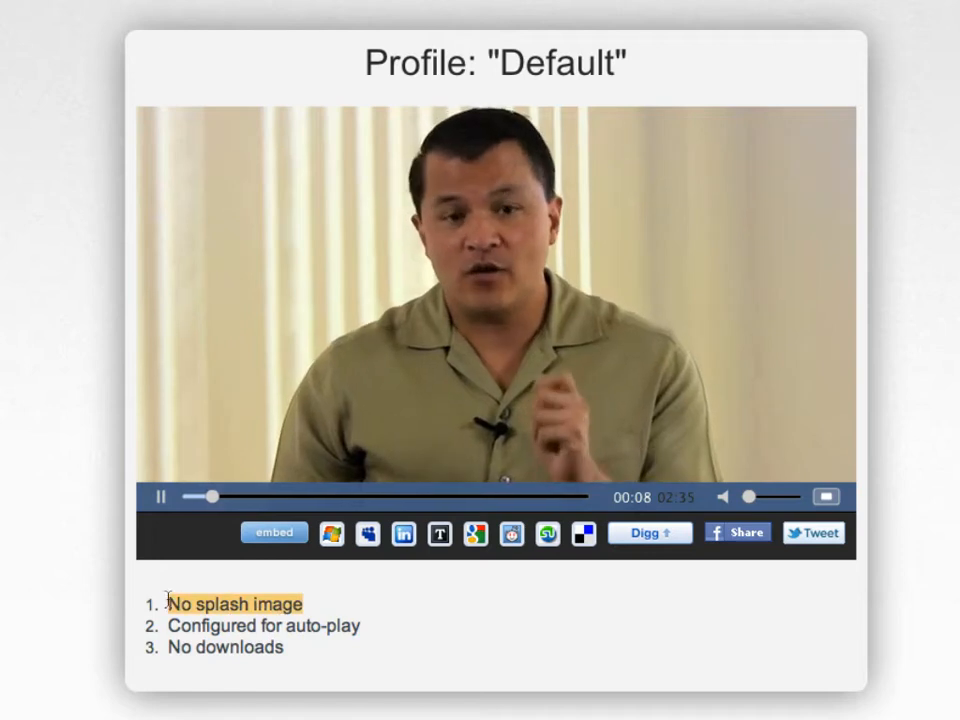
click(224, 652)
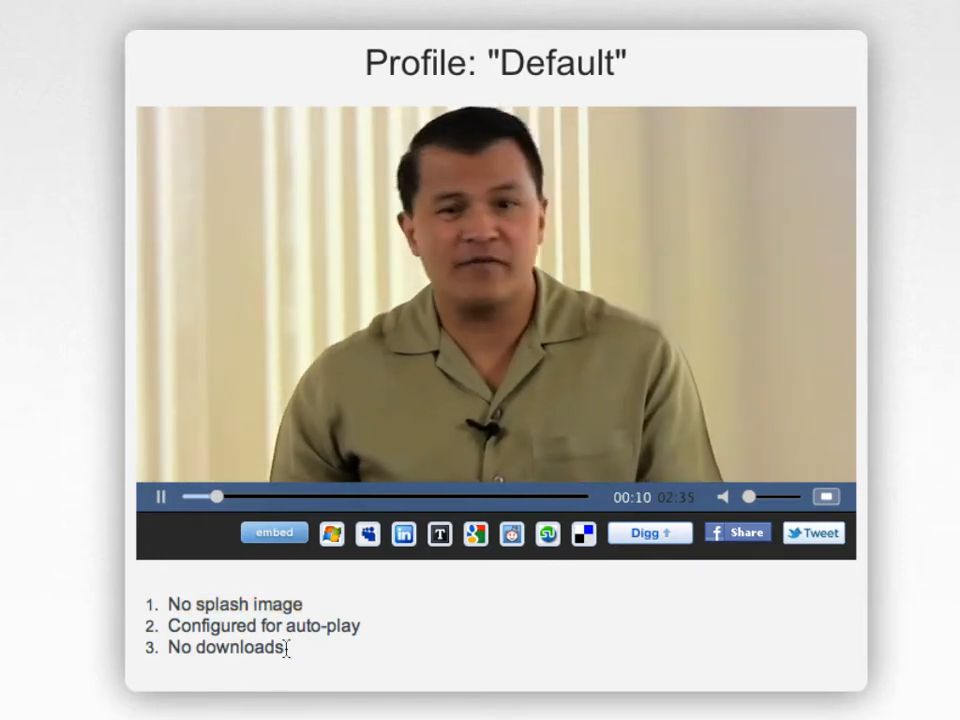
drag(287, 647, 133, 649)
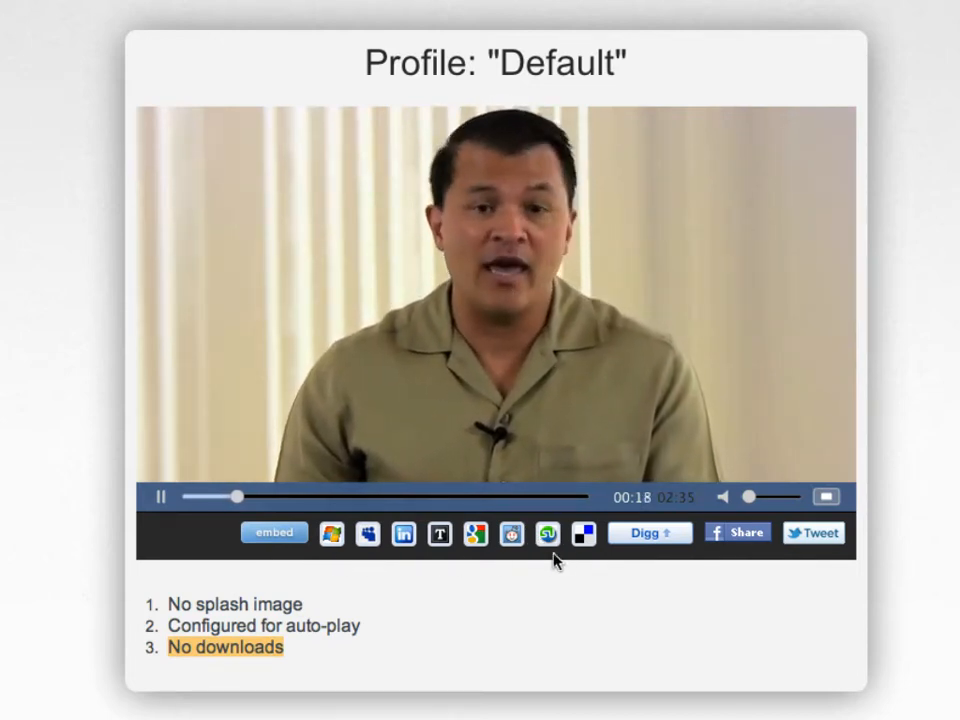
click(157, 497)
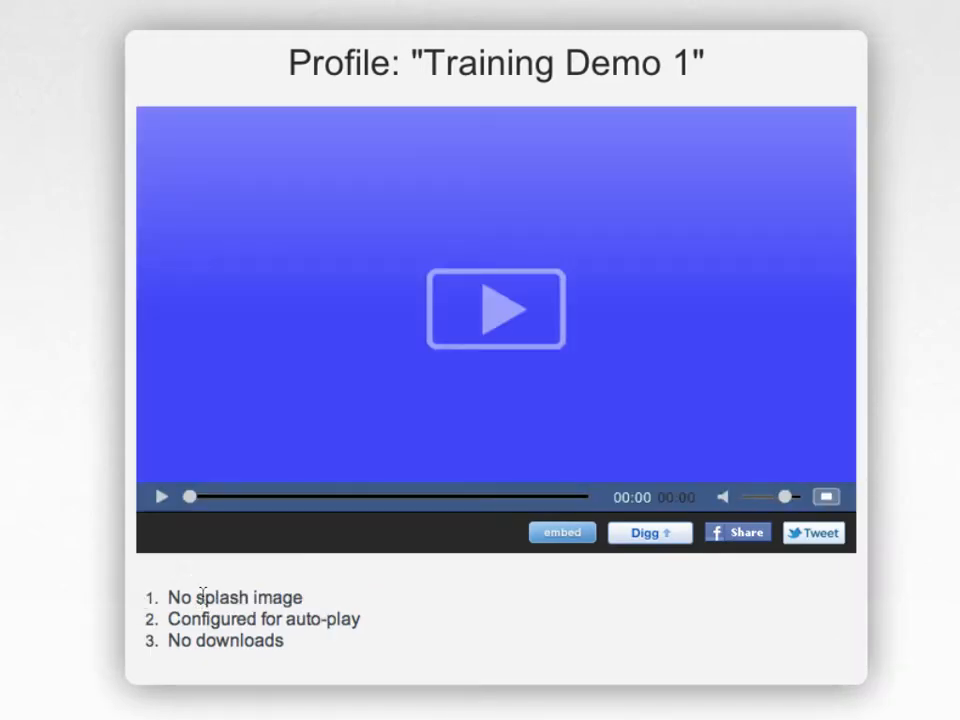
Review the splash image and downloads notes listed for the "Training Demo 1" profile
drag(166, 597, 326, 606)
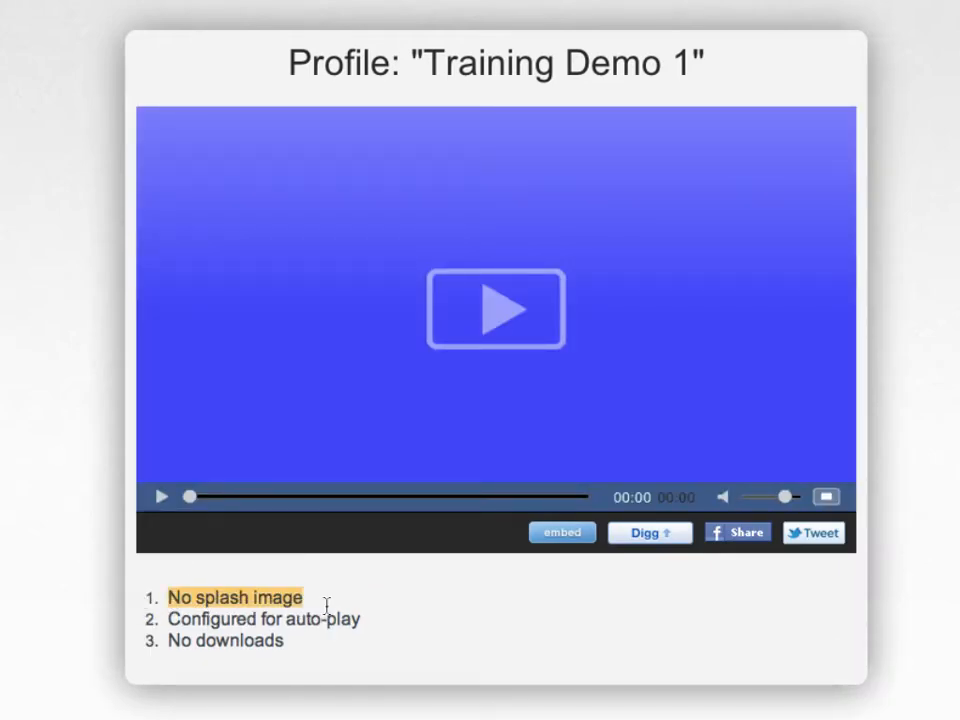
click(326, 606)
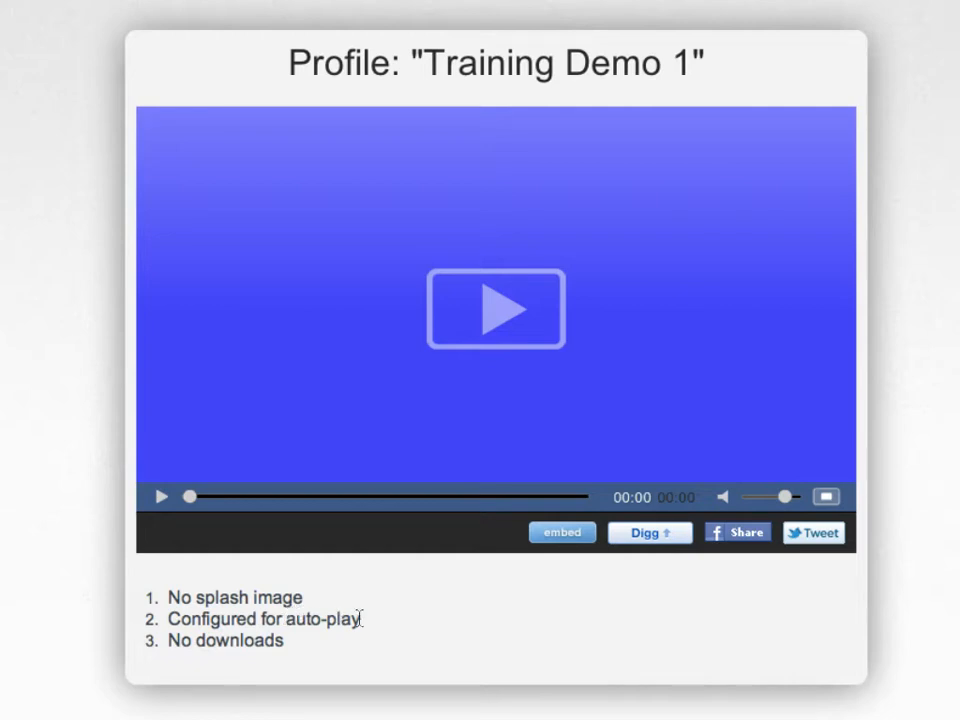
drag(284, 640, 354, 643)
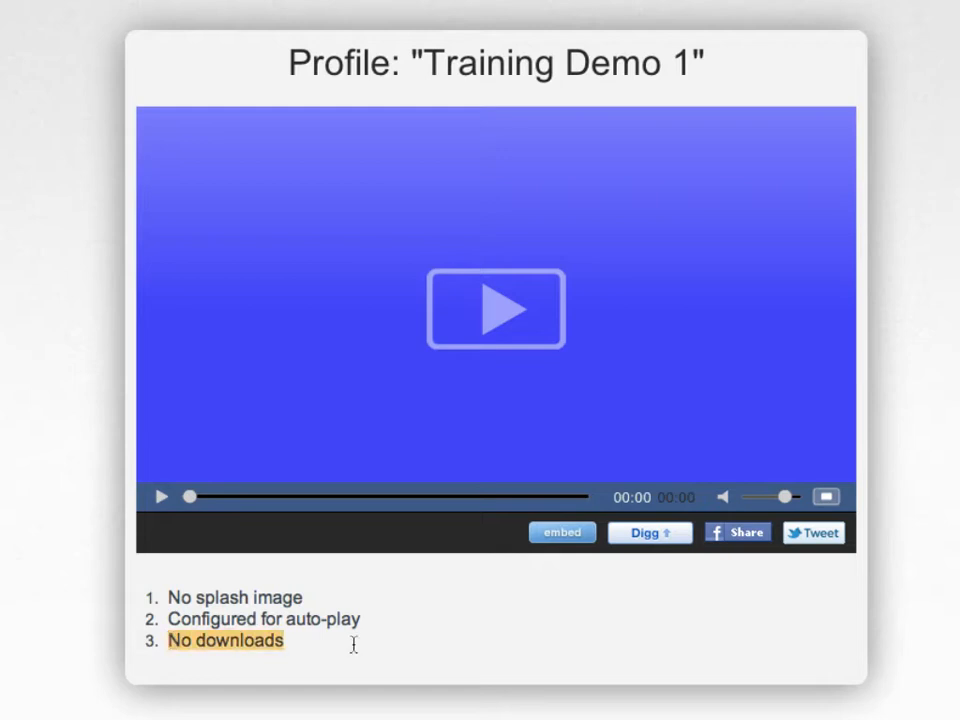
click(298, 647)
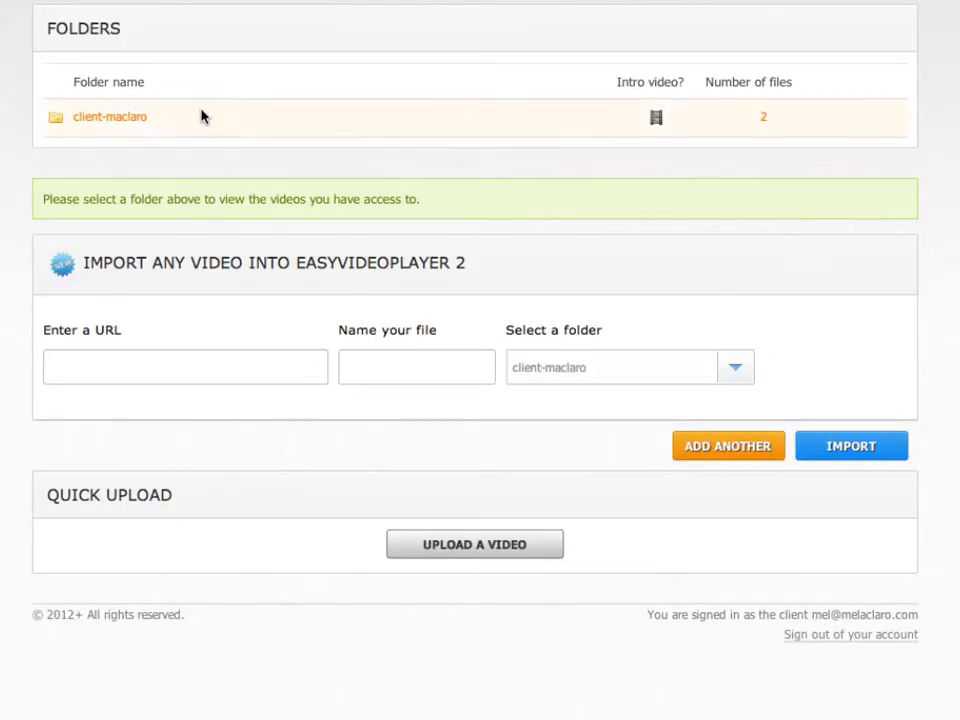
Open the client video folder and create a new profile named "Training Demo 1b" for the marketing-intro-1 video
click(135, 118)
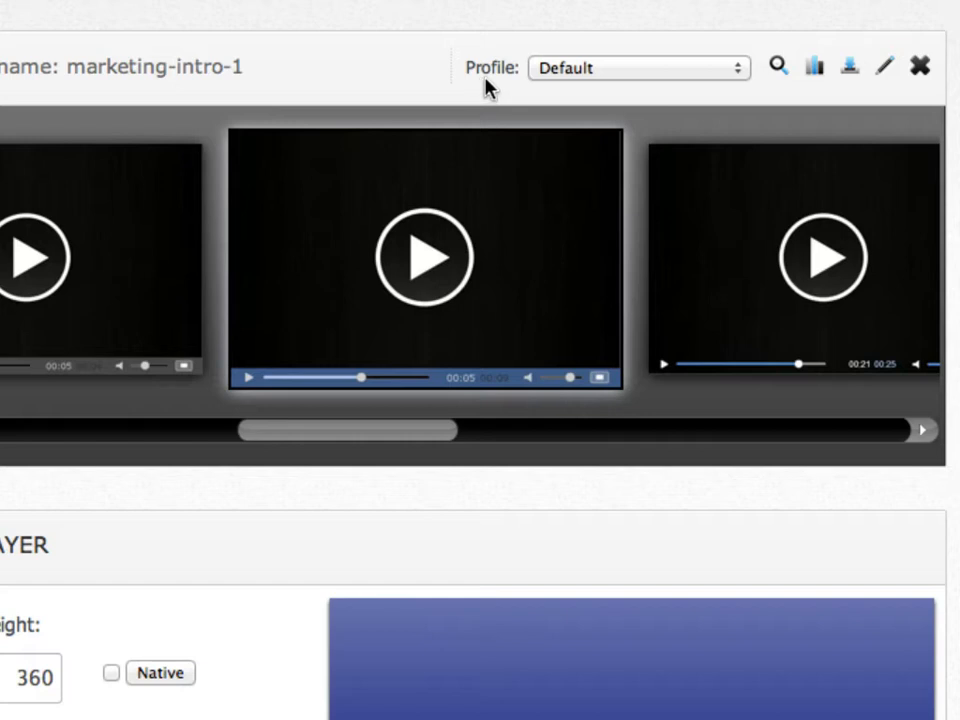
click(738, 72)
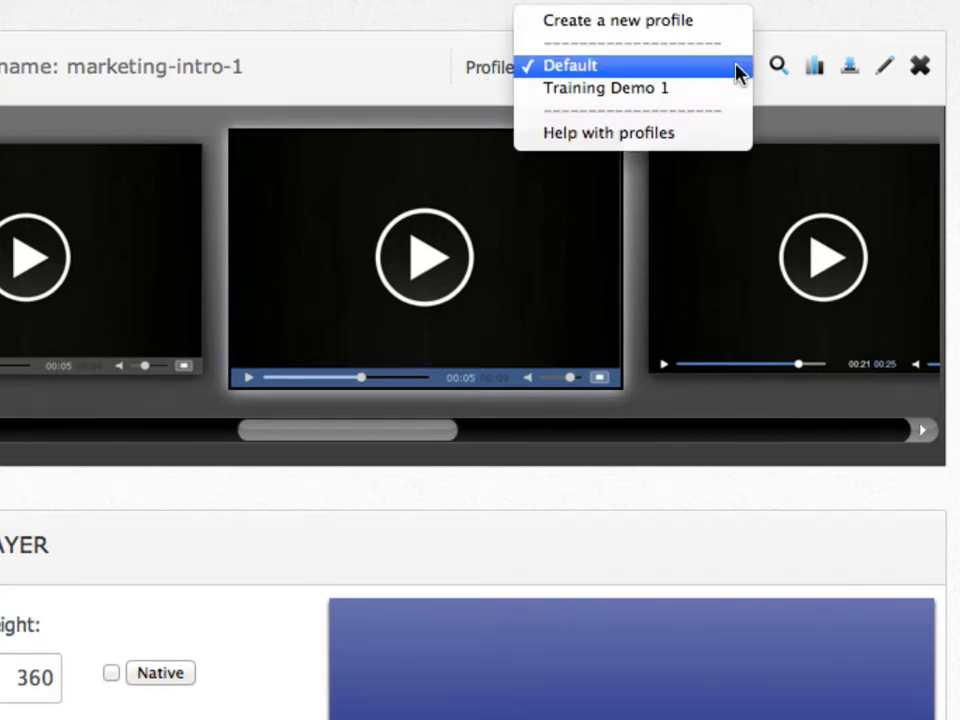
click(638, 37)
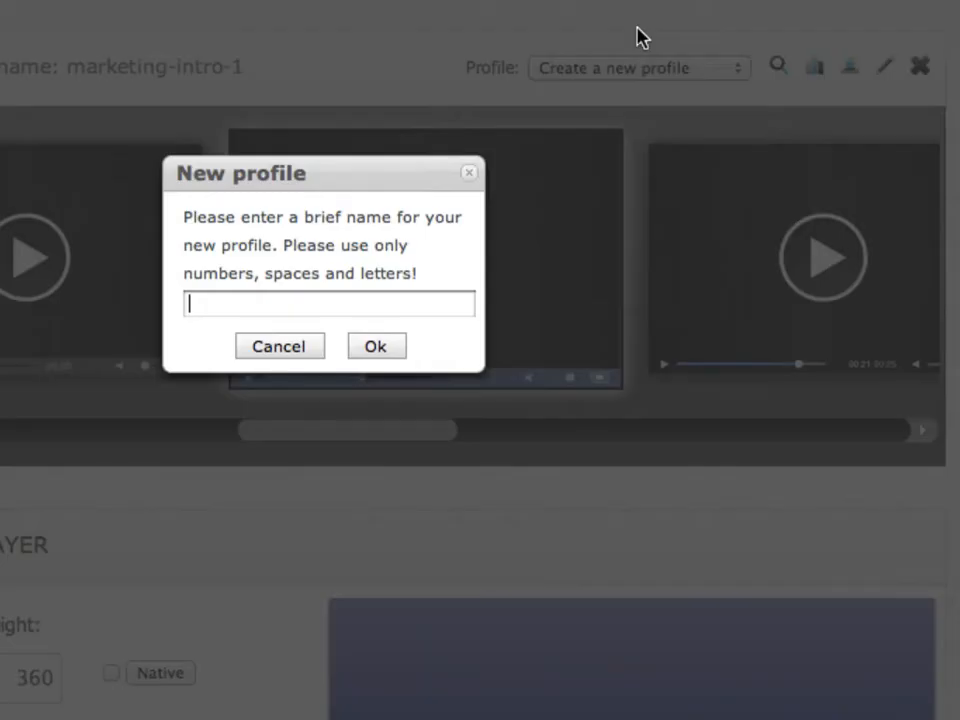
text(Training Demo 2)
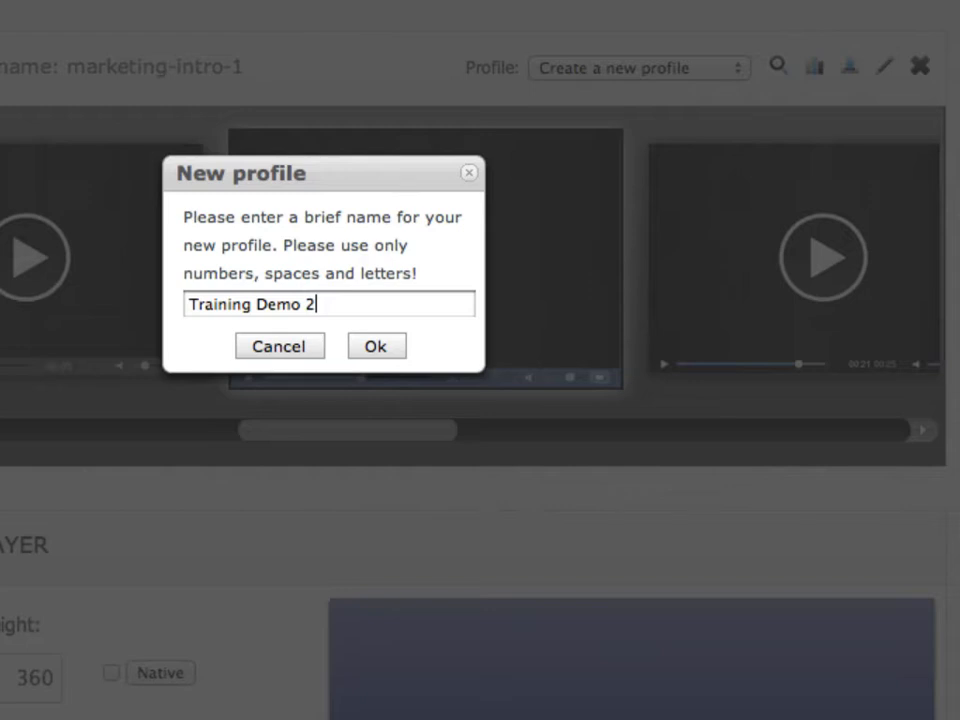
key(BackSpace)
text(1b)
key(Return)
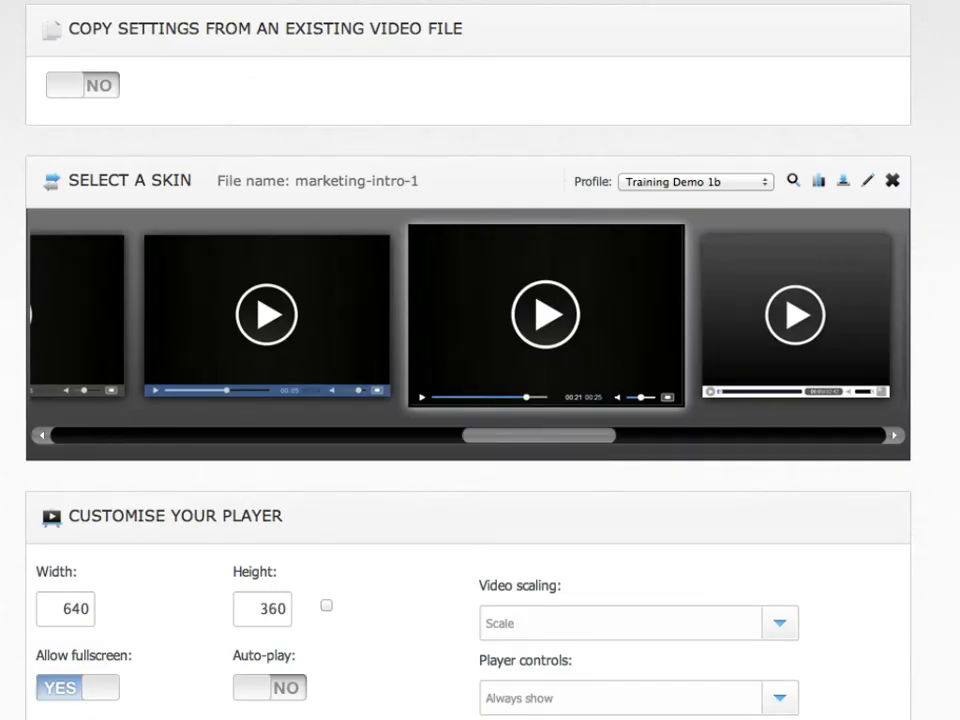
Check the profile selection for Training Demo 1b and review its player settings and preview
click(682, 182)
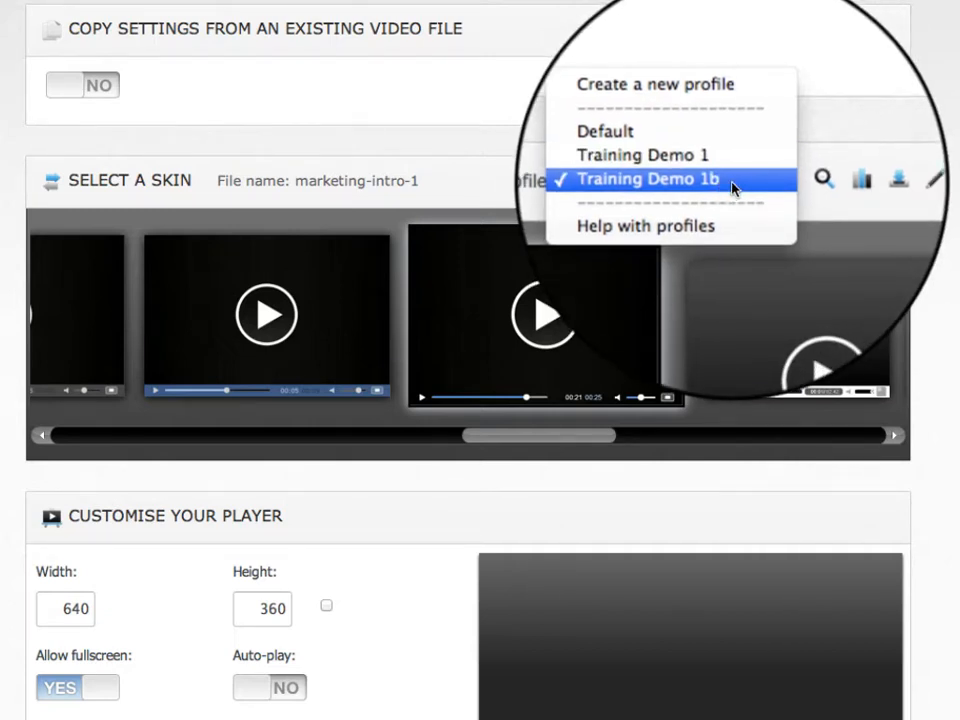
click(735, 186)
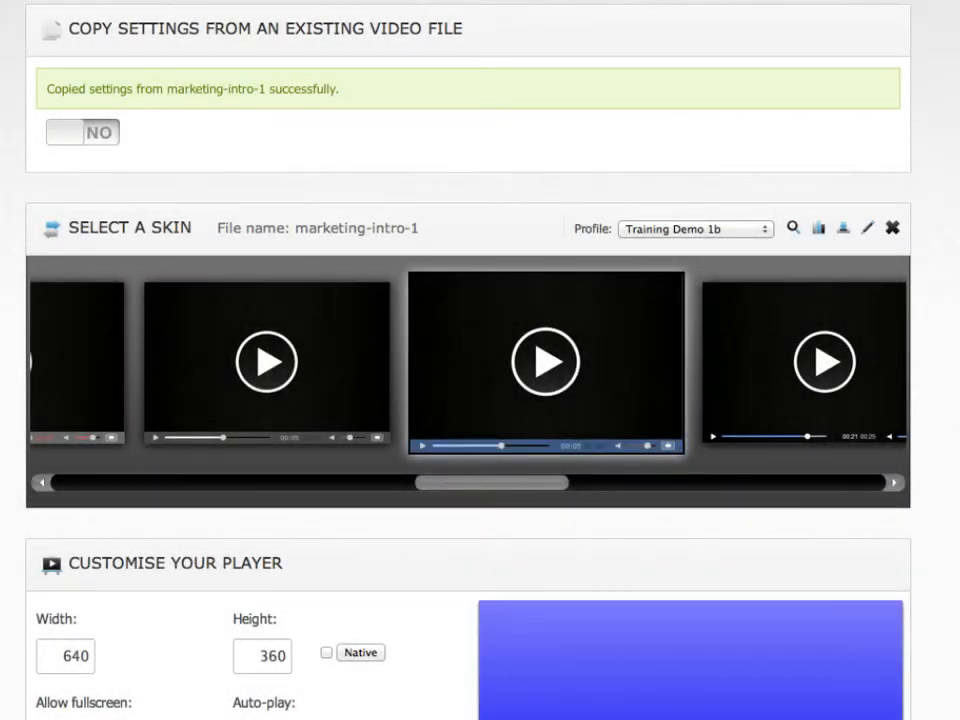
scroll(480, 360, down, 10)
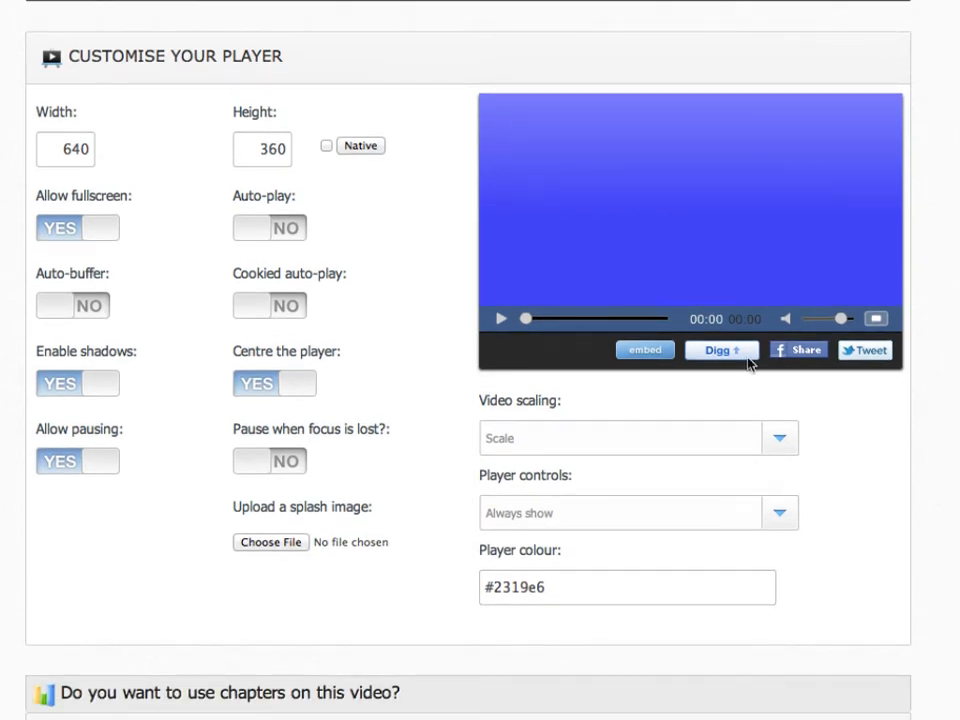
scroll(480, 360, up, 10)
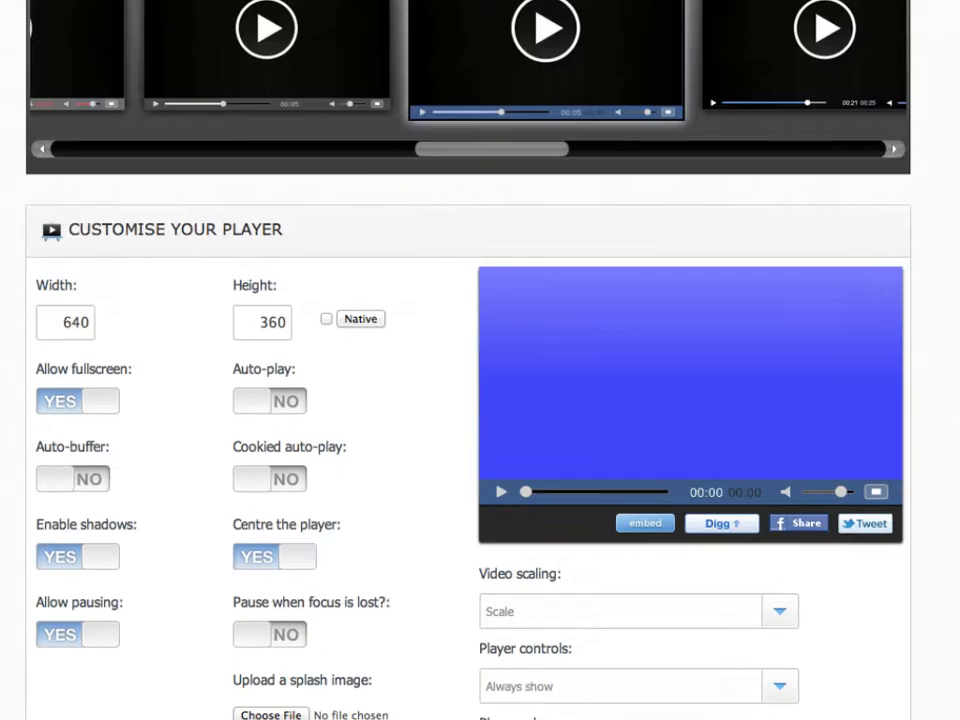
click(686, 240)
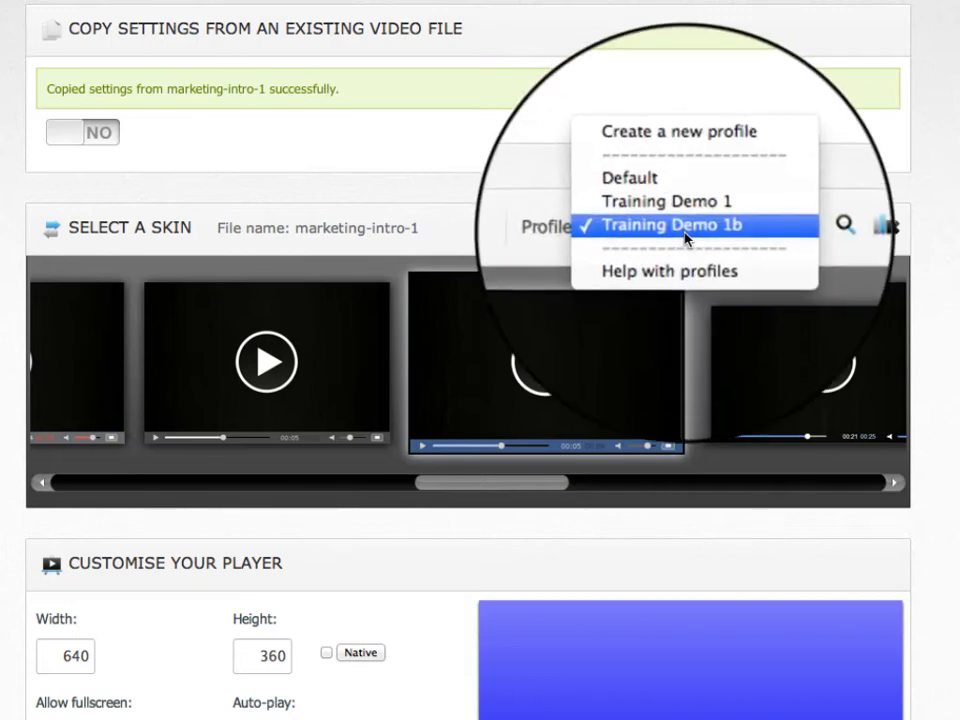
click(807, 243)
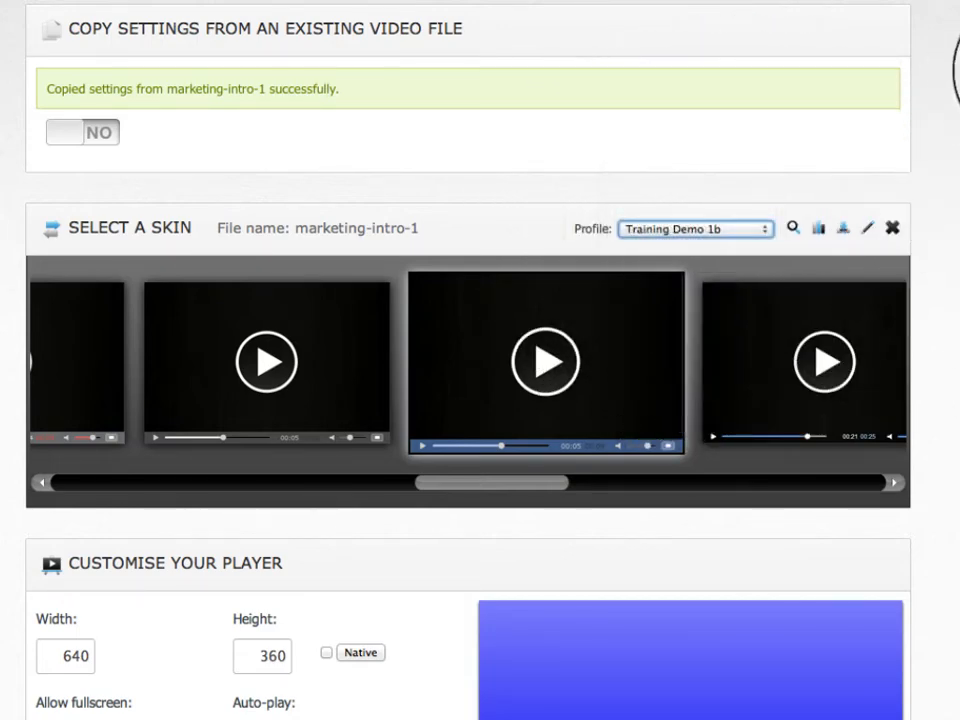
Choose Splash-640w-CreateProfile.jpg as the player's splash image
scroll(480, 360, down, 6)
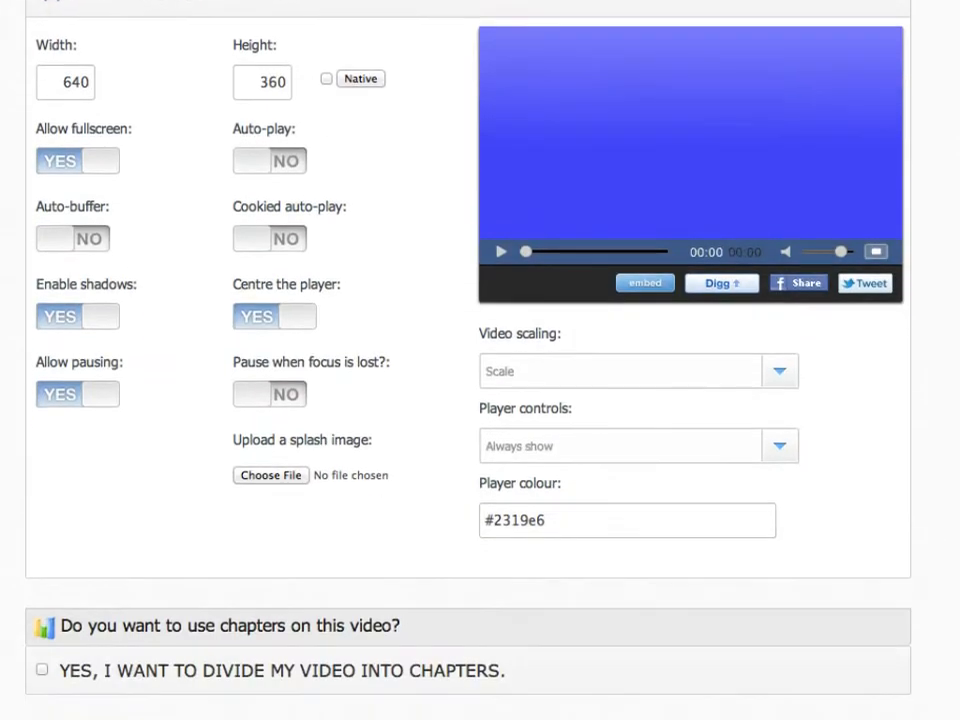
click(270, 476)
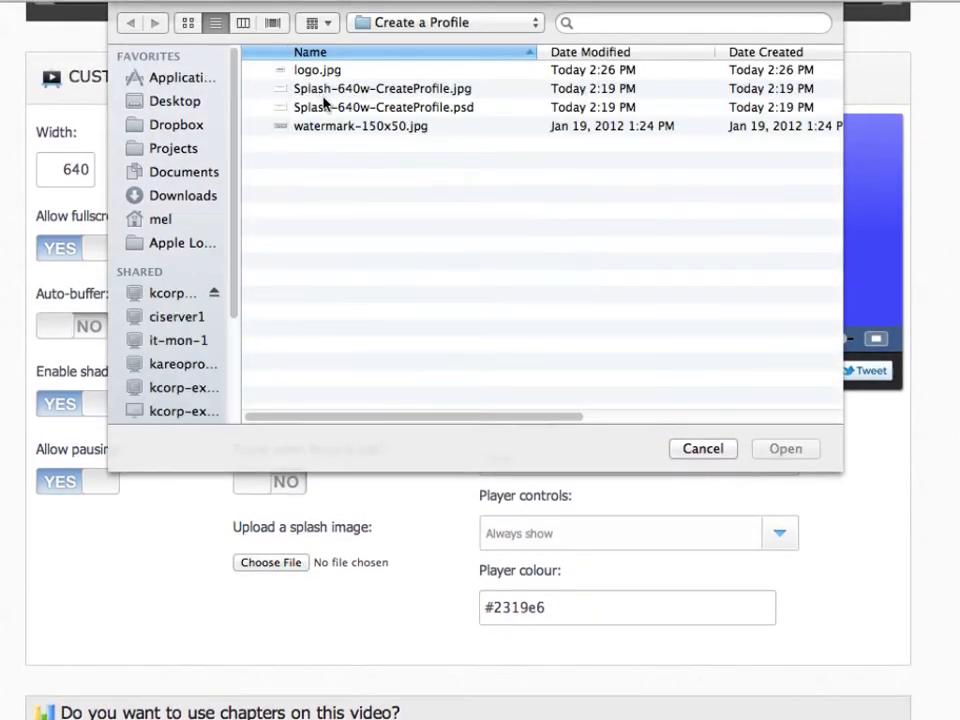
click(420, 89)
click(780, 449)
Allow downloading of the video in the Training Demo 1b profile
scroll(851, 452, down, 2)
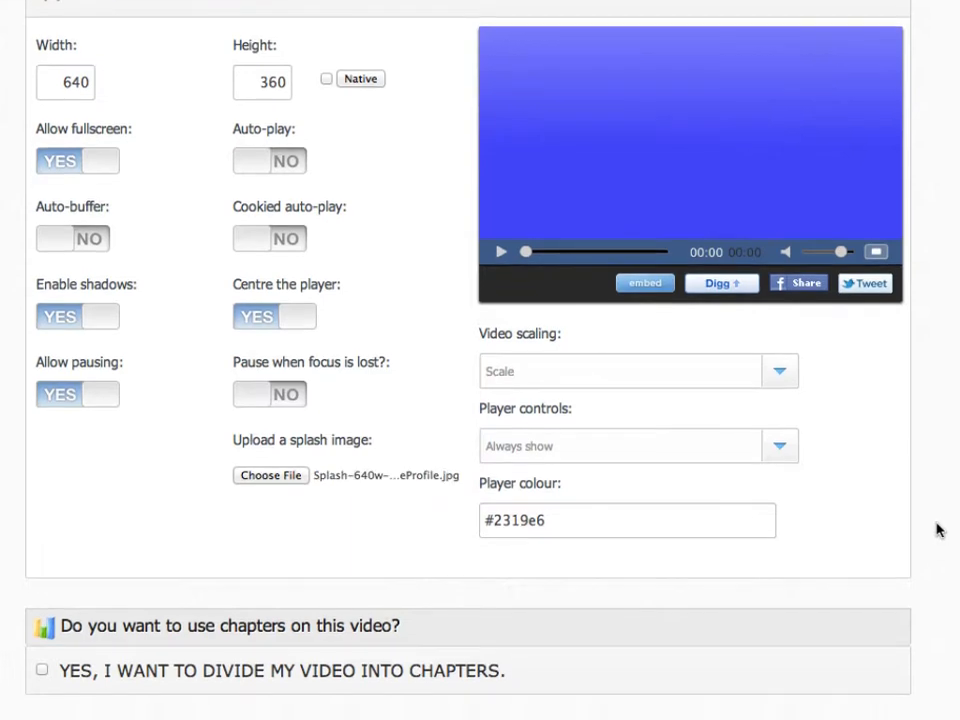
scroll(480, 360, down, 12)
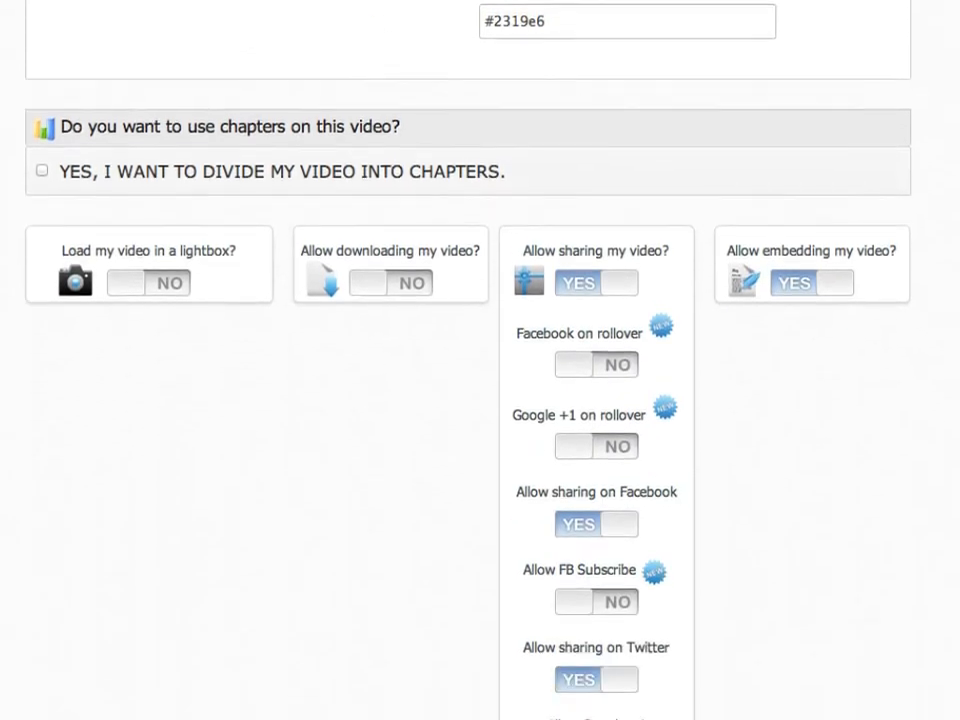
scroll(480, 360, up, 5)
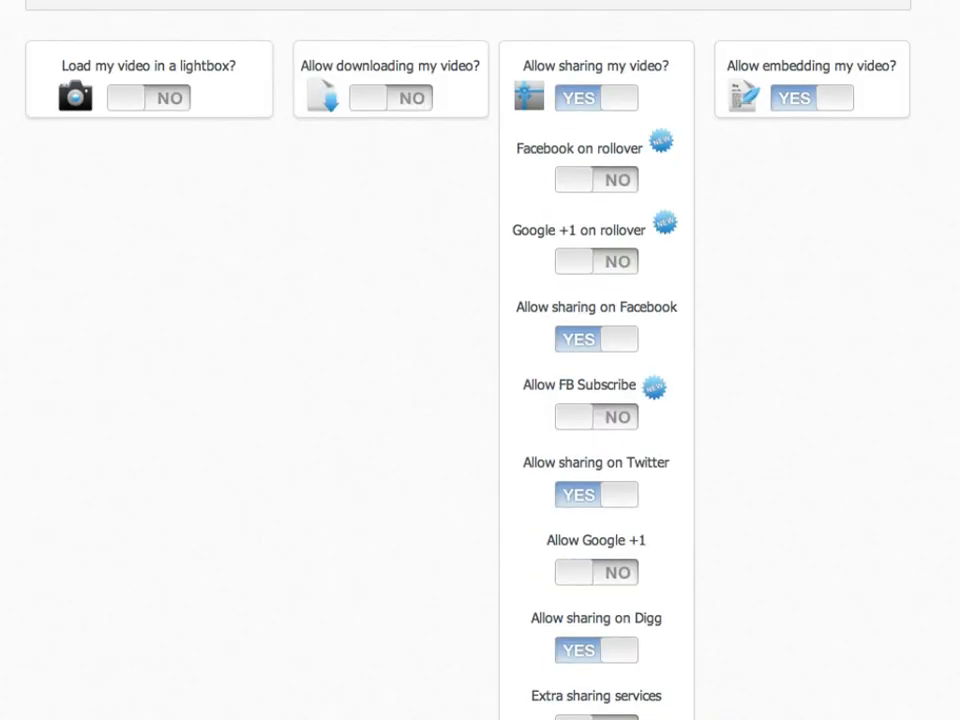
scroll(773, 589, down, 1)
scroll(773, 589, up, 1)
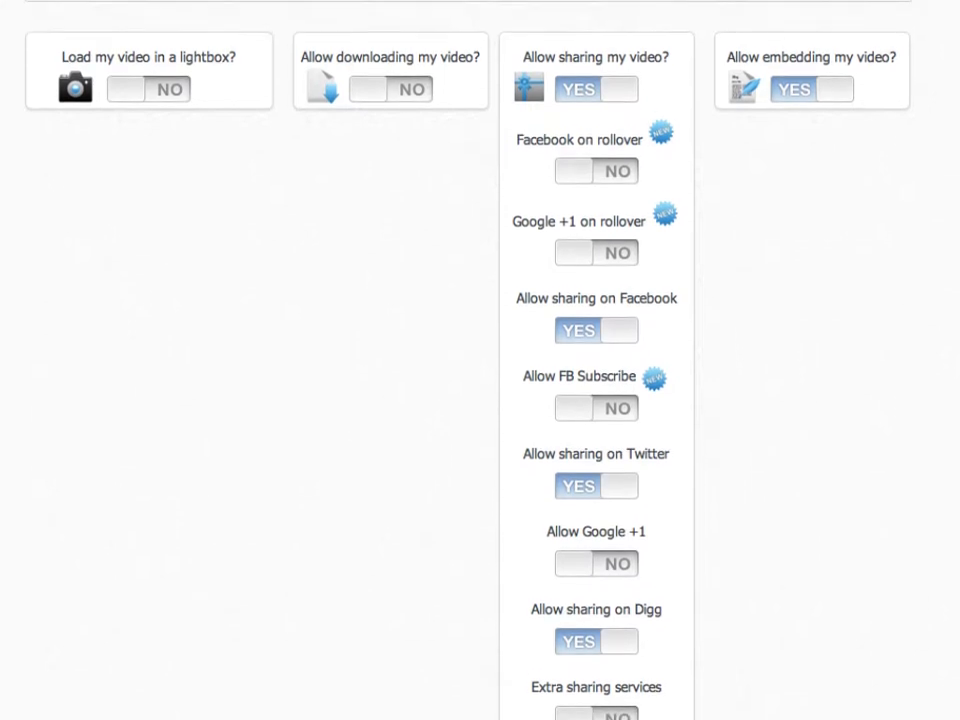
click(363, 119)
scroll(368, 120, down, 1)
scroll(368, 52, up, 1)
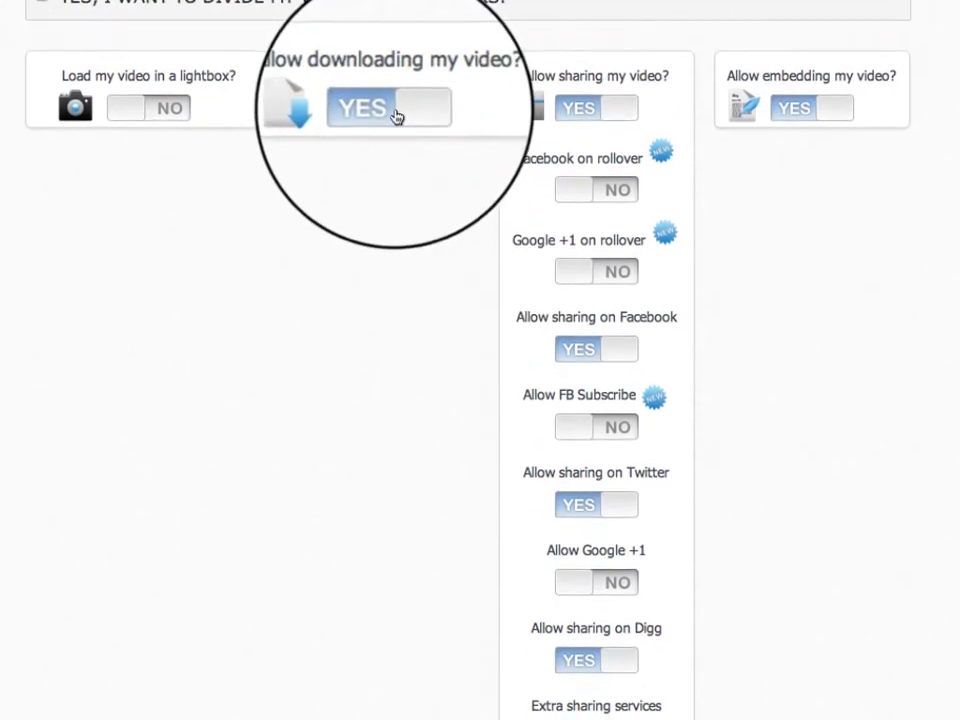
Choose watermark-150x50.jpg as the video's watermark in the additional features
scroll(525, 420, down, 1)
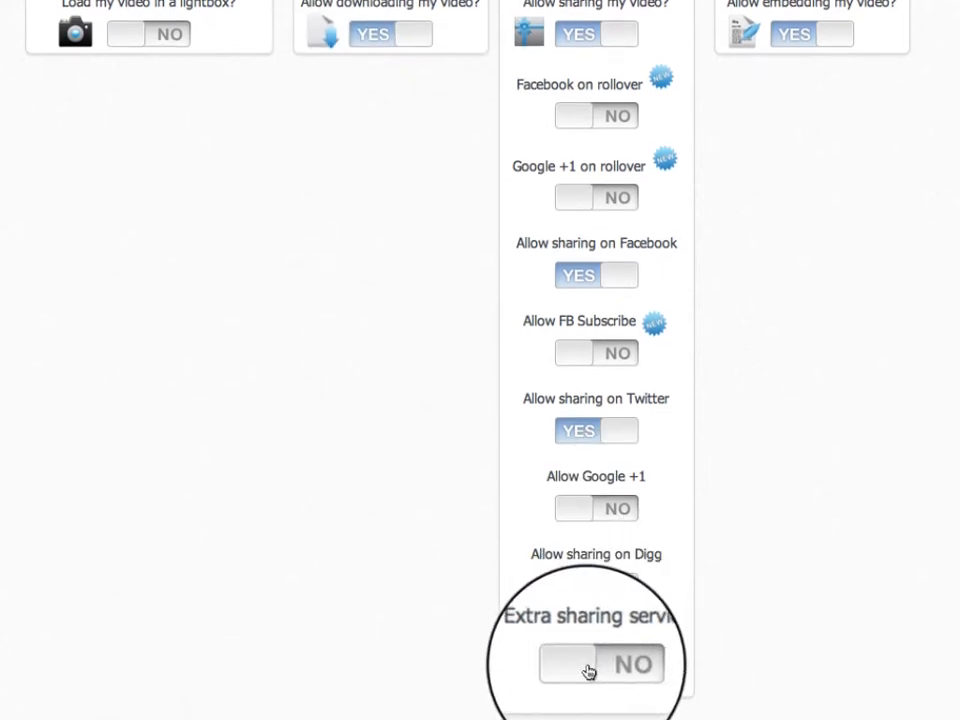
scroll(480, 360, down, 10)
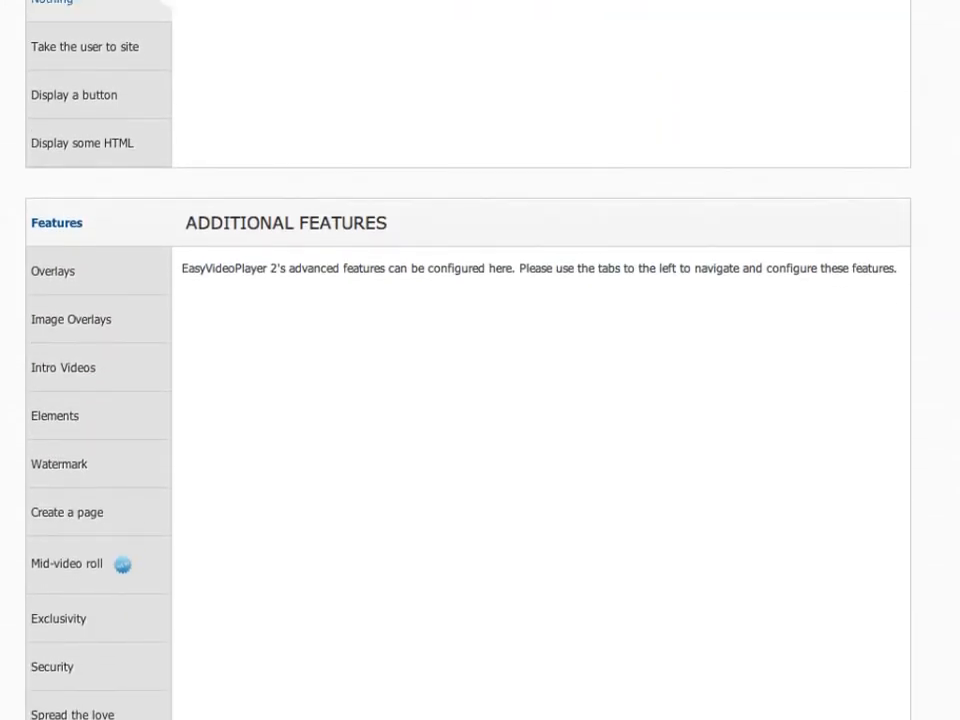
click(66, 465)
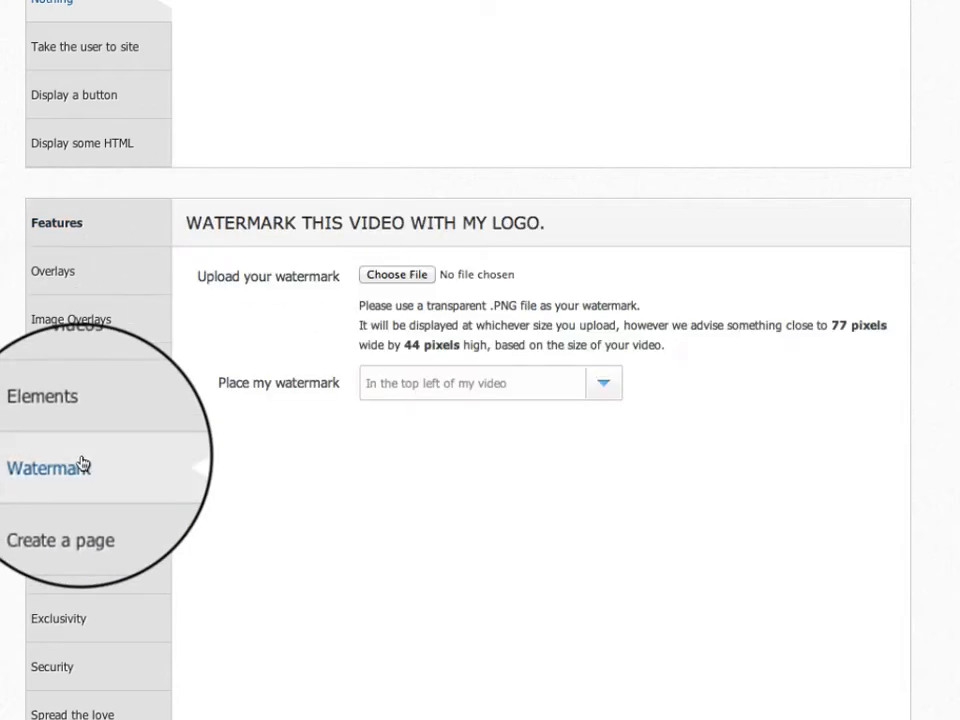
click(415, 275)
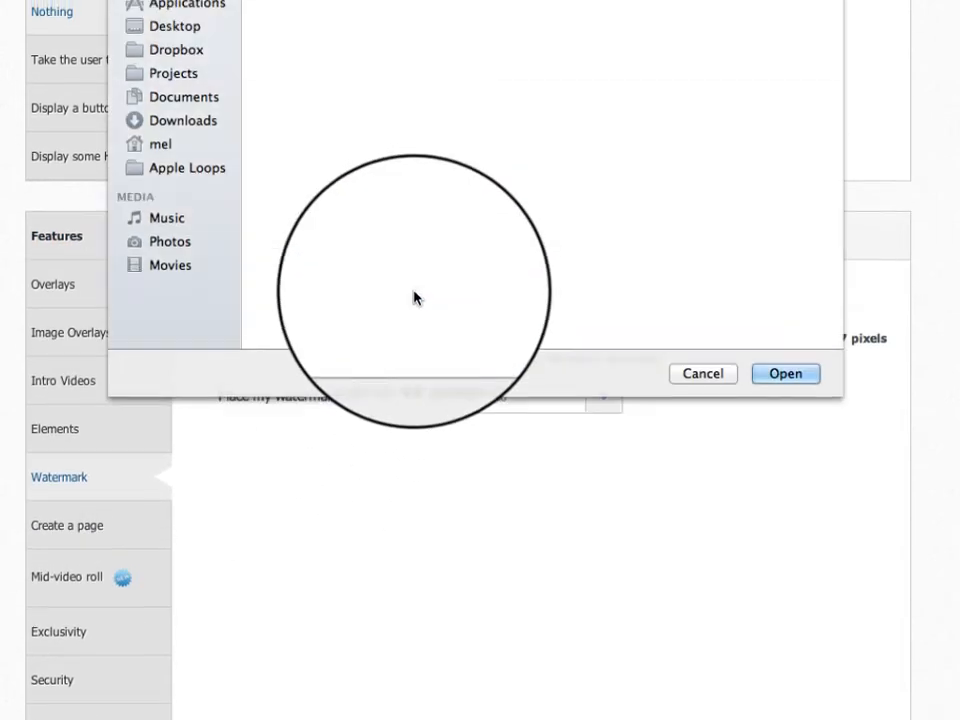
click(352, 70)
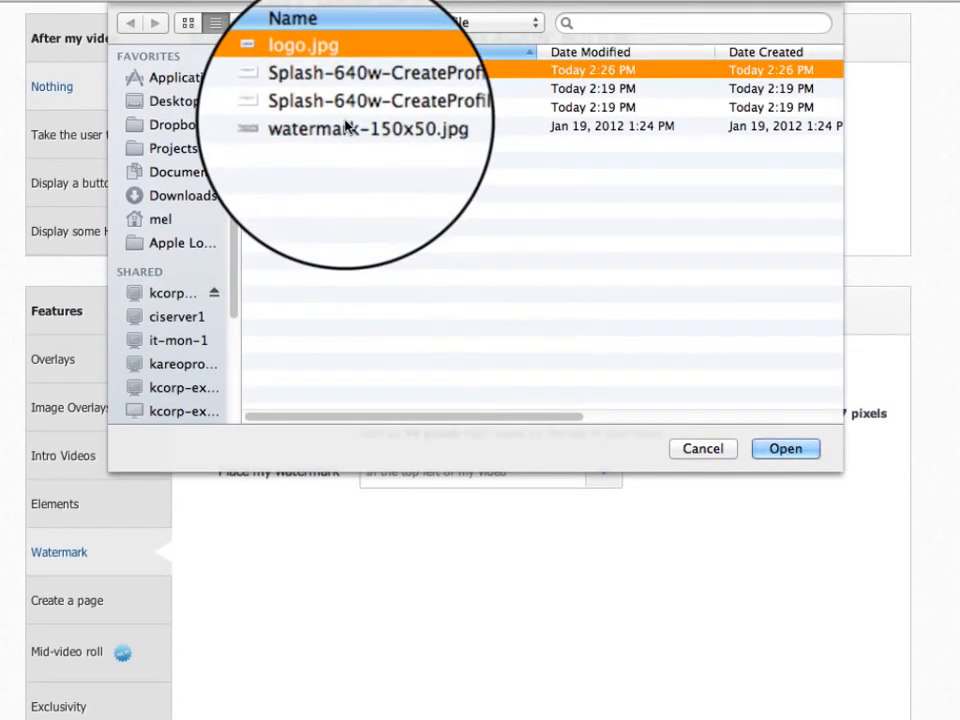
click(345, 125)
click(785, 448)
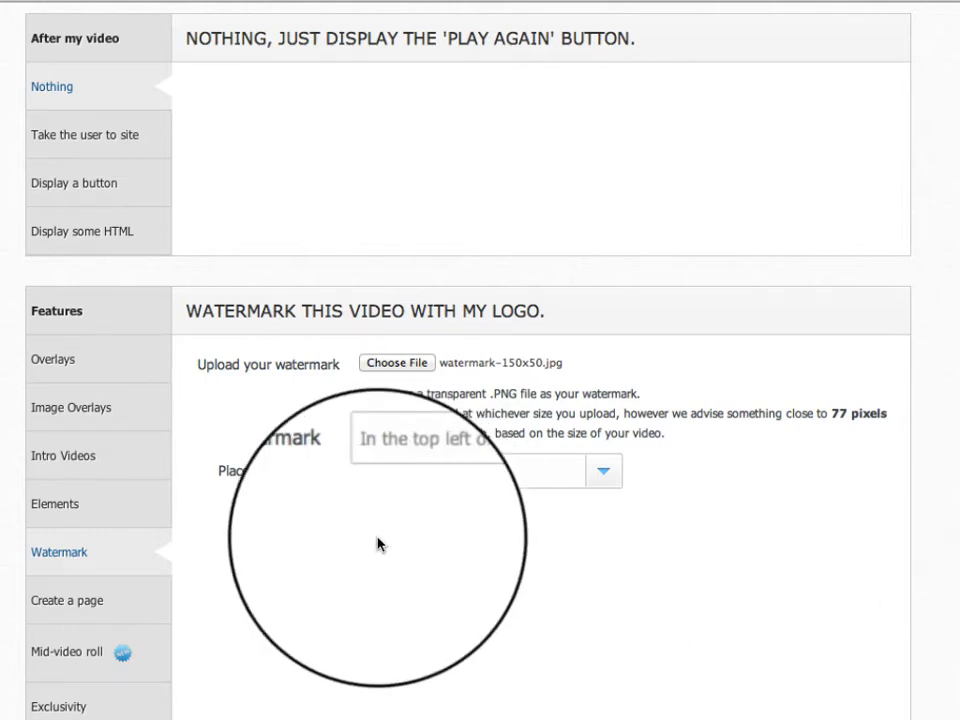
Replace the picture of the video's timed image overlay with logo.jpg
click(72, 408)
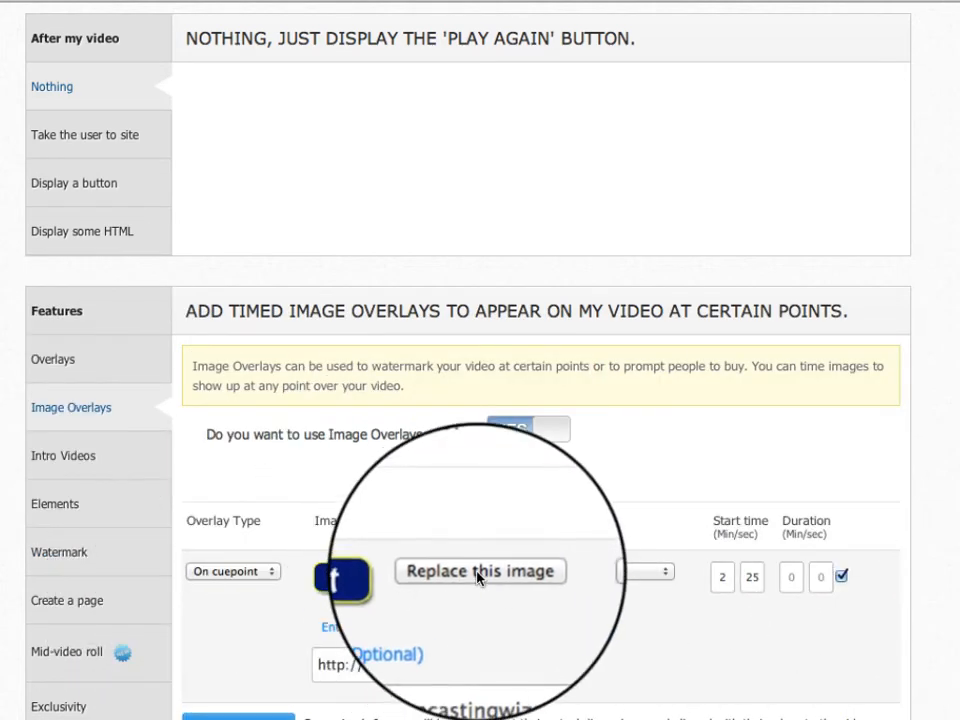
click(476, 572)
click(370, 574)
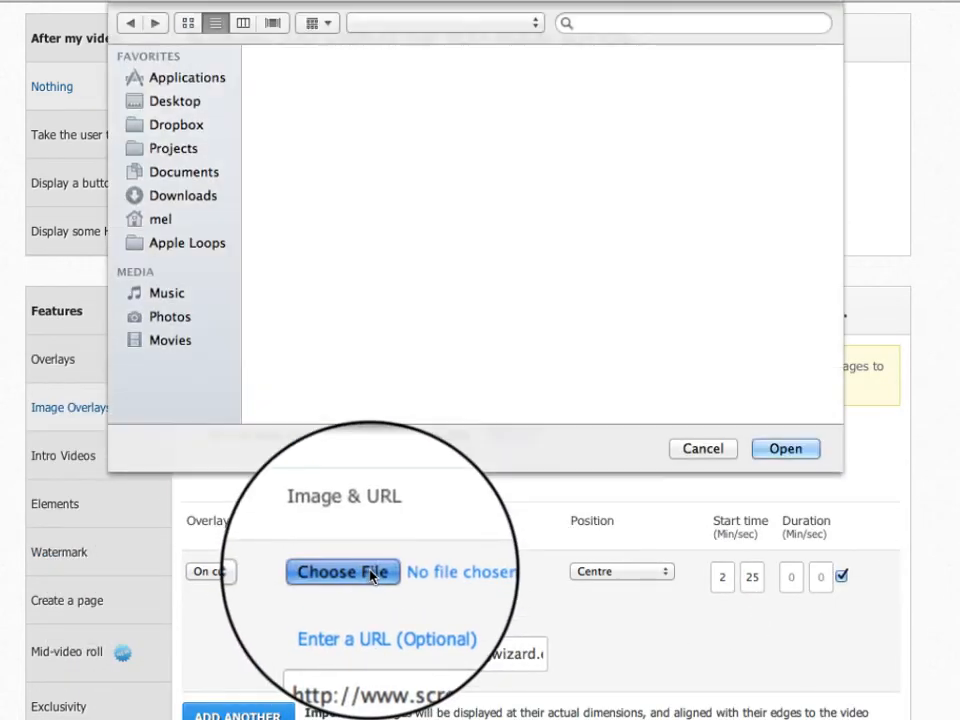
click(316, 70)
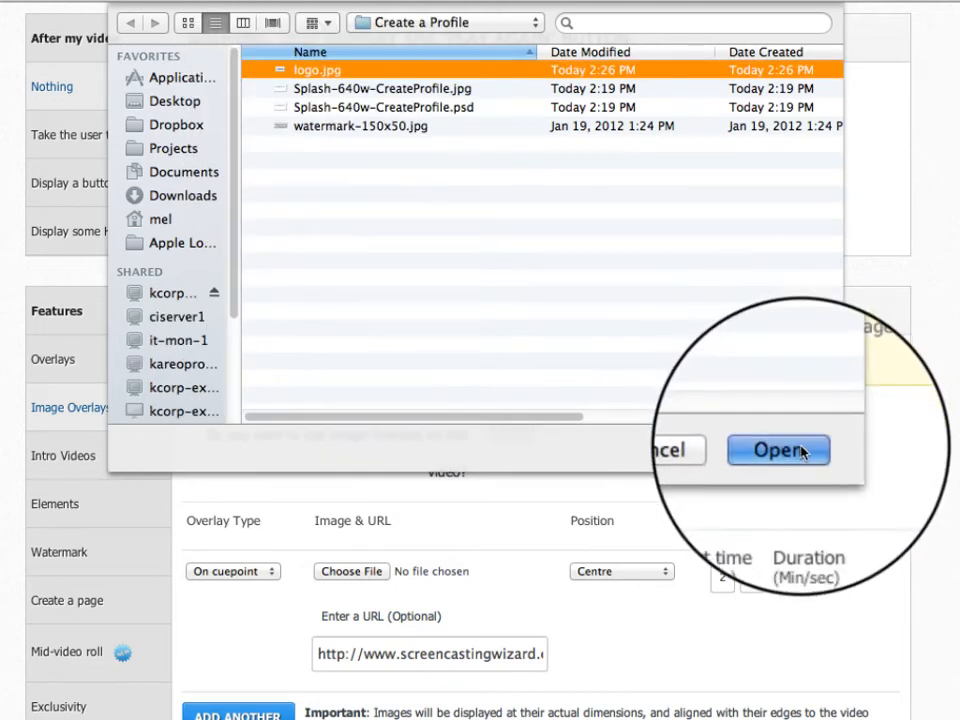
click(778, 458)
Place the logo overlay at Top right and set its start time to 0 min 5 sec
click(636, 573)
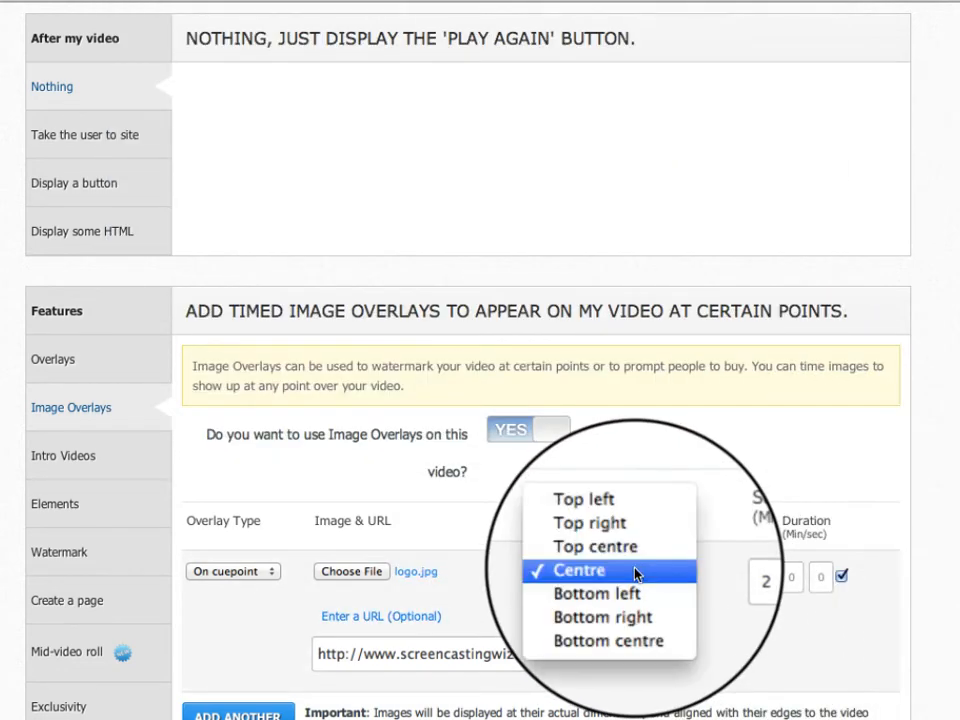
click(631, 538)
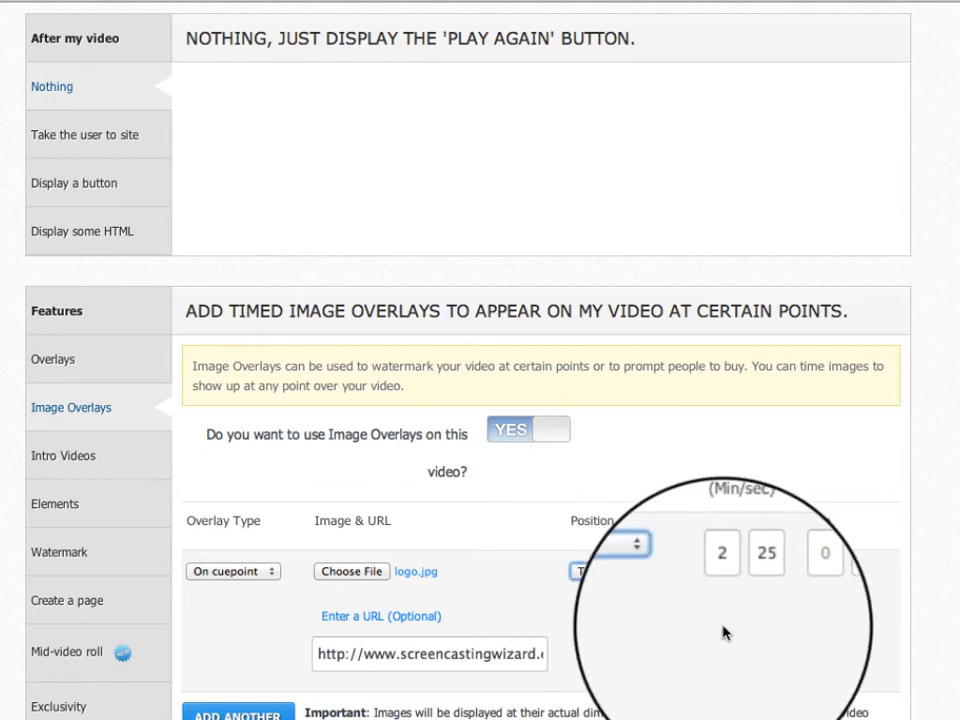
double_click(722, 577)
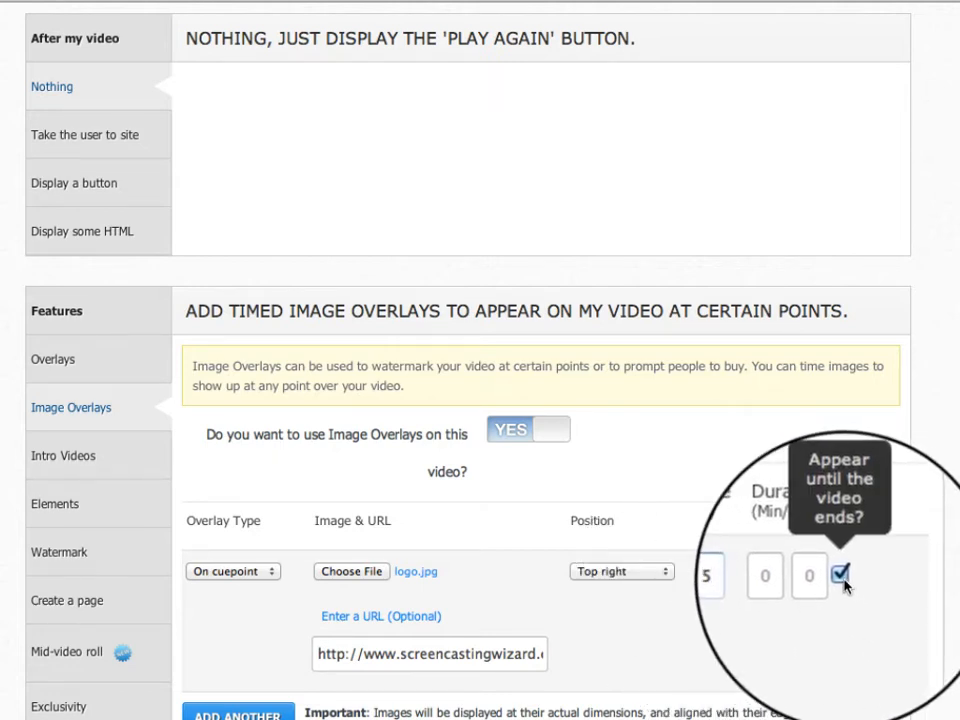
Check the overlay's full link URL, the sales tracking option and the player's customisation settings
scroll(480, 400, down, 3)
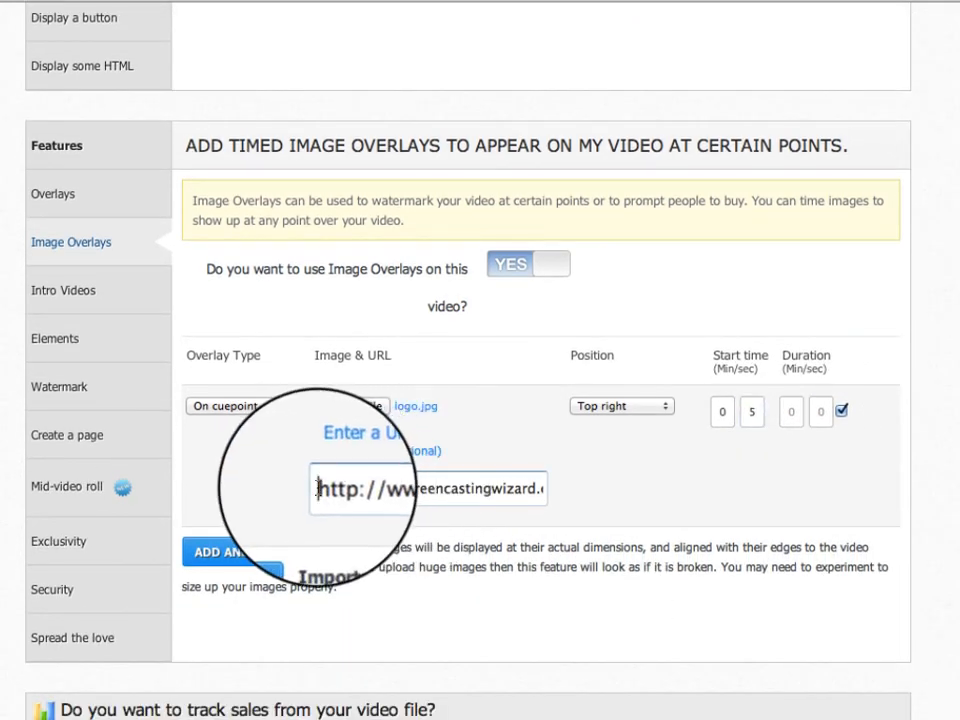
drag(317, 488, 630, 489)
click(461, 490)
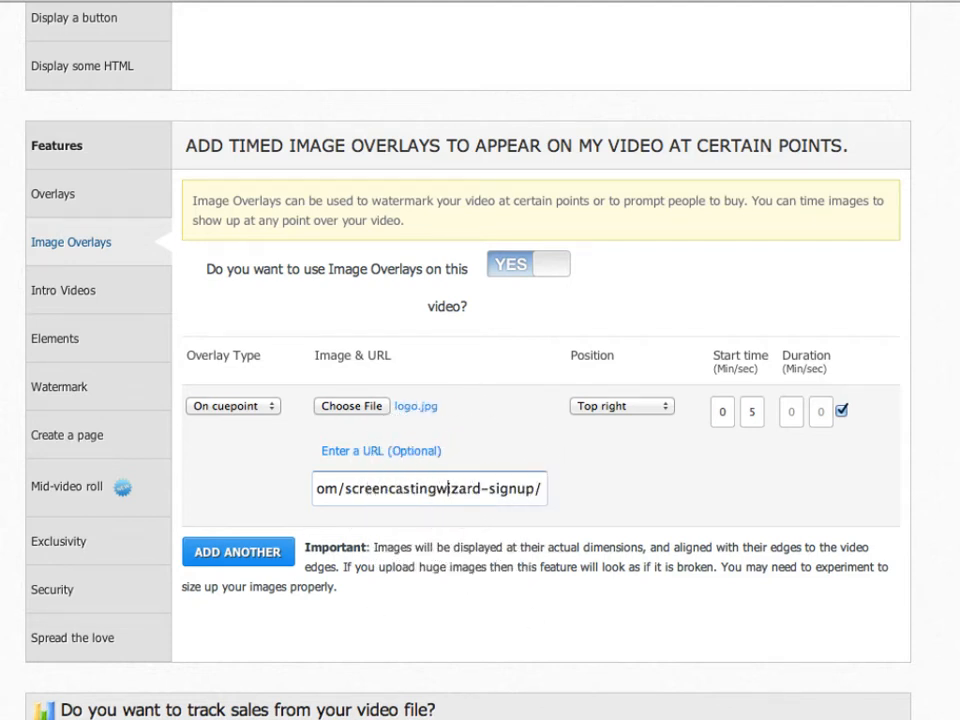
scroll(468, 400, down, 2)
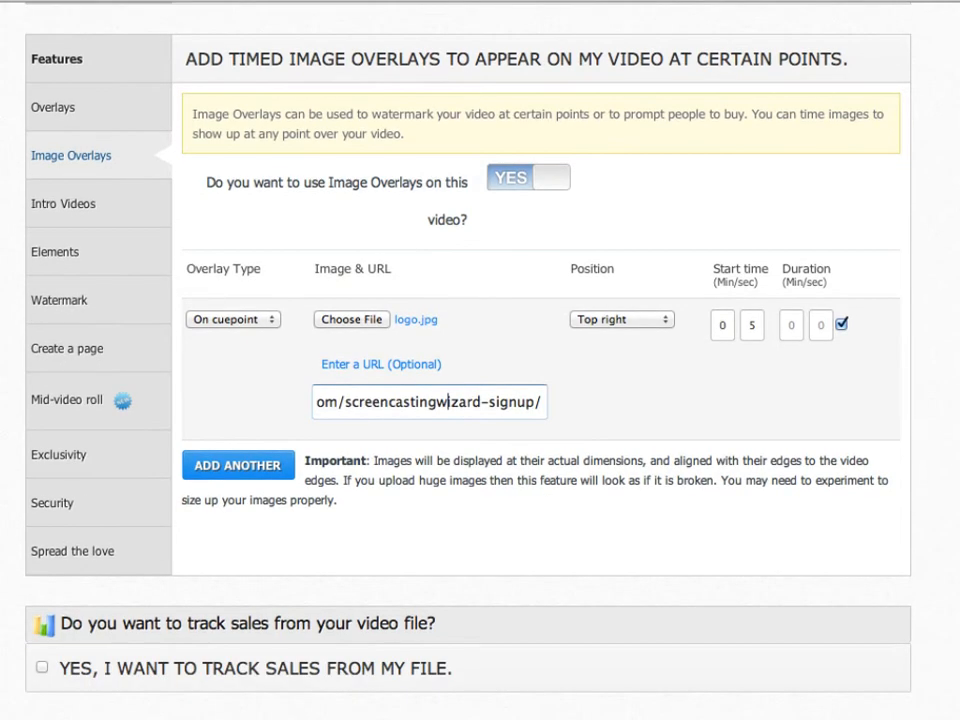
scroll(468, 400, up, 15)
scroll(468, 400, up, 3)
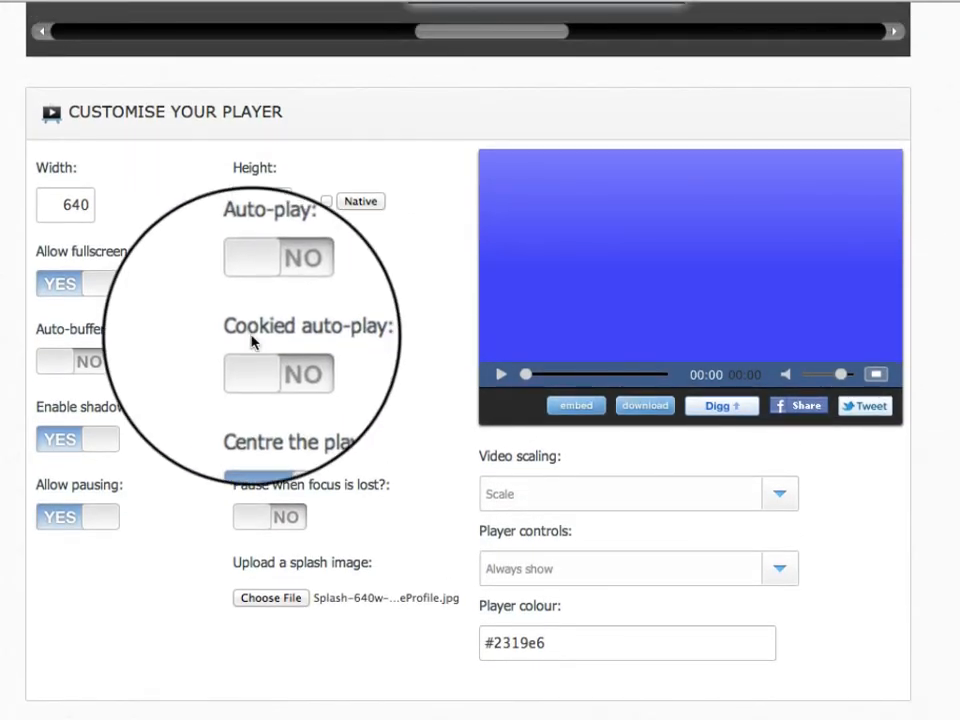
Save the Training Demo 1b profile and select its complete JavaScript embed code
scroll(468, 400, down, 20)
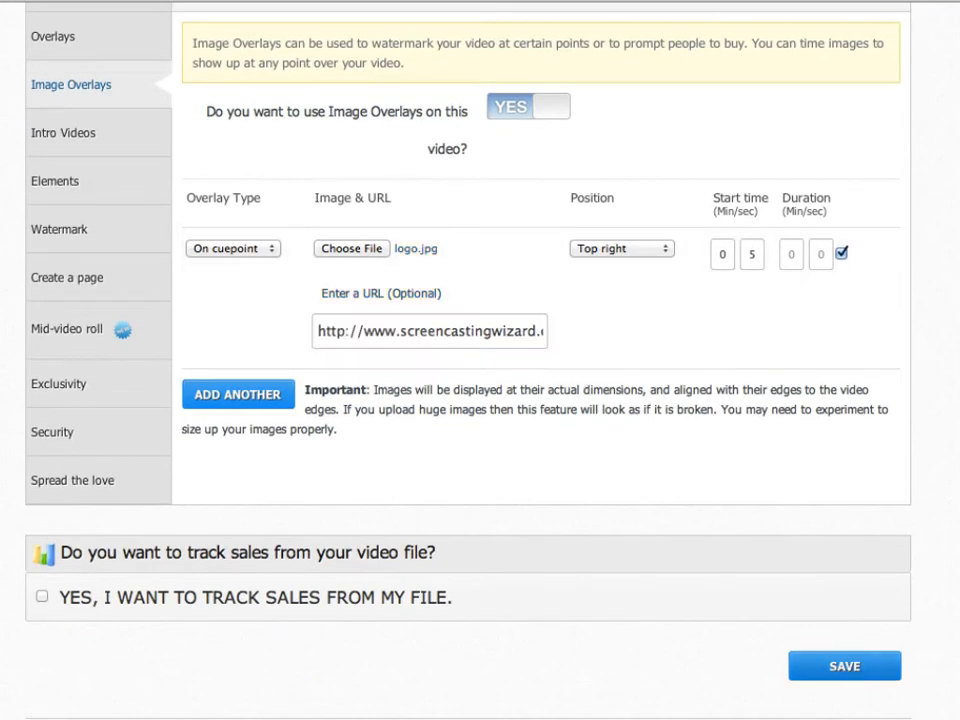
click(844, 666)
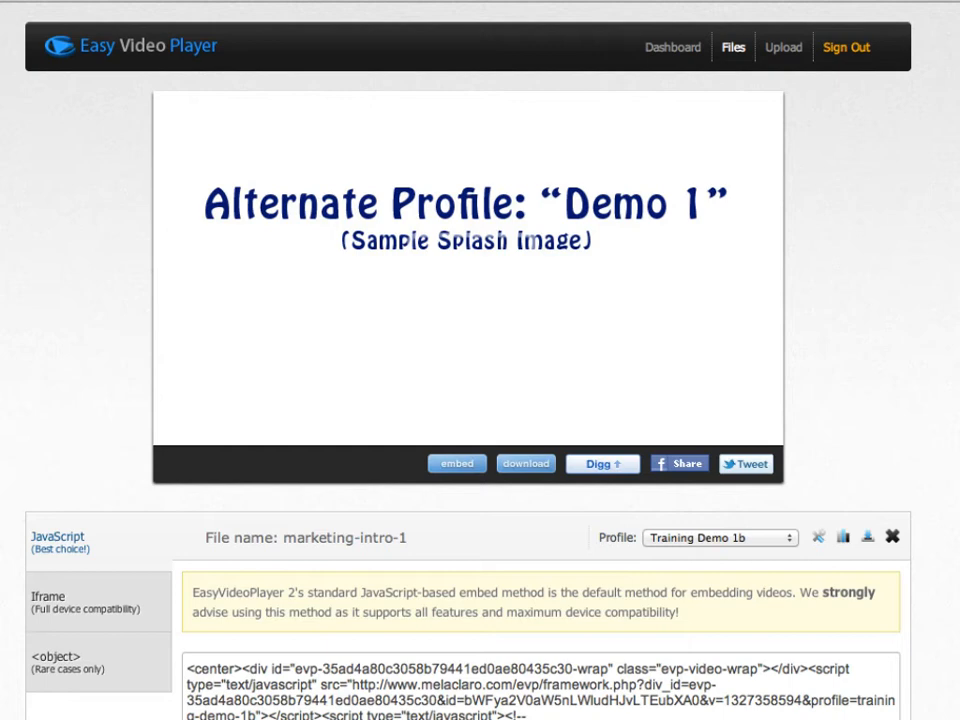
scroll(480, 400, down, 3)
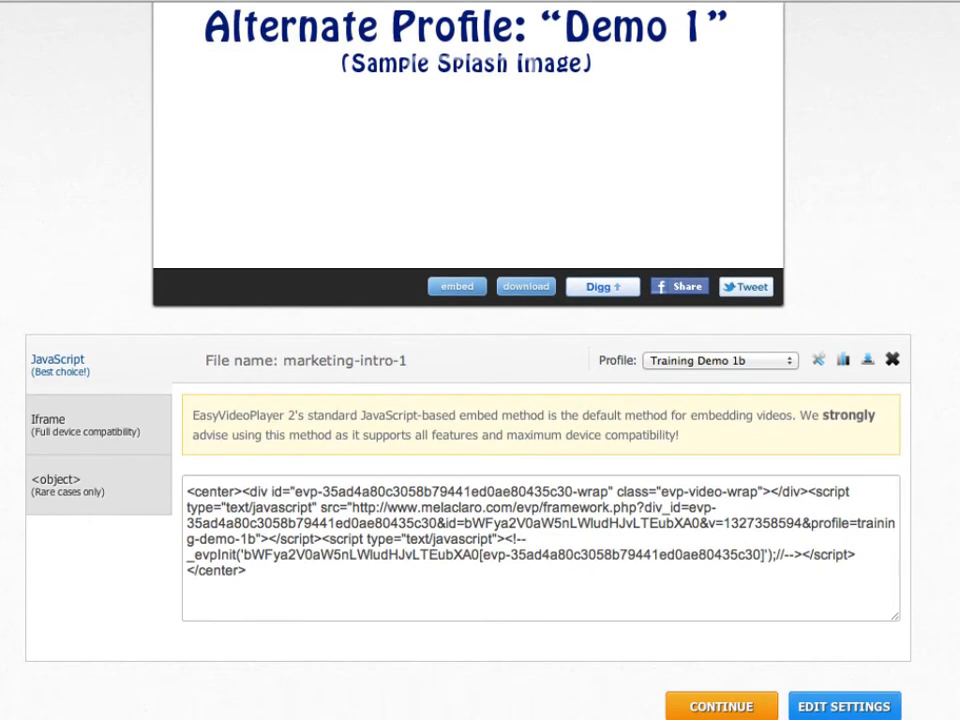
drag(300, 570, 201, 480)
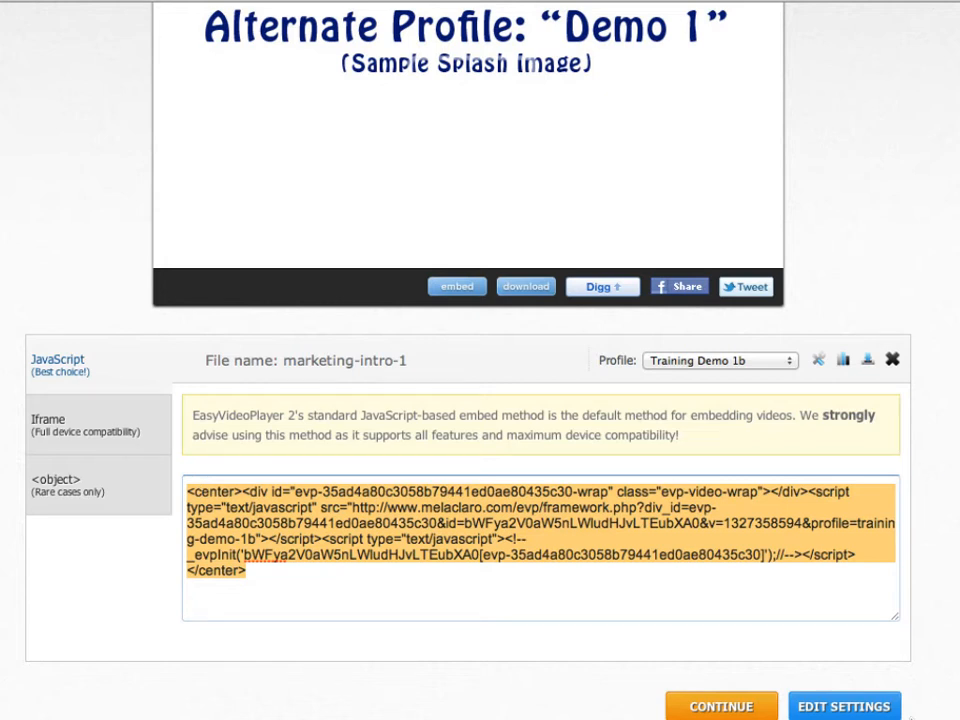
Reopen the profile's settings for editing and enable creating a page for this video
click(843, 708)
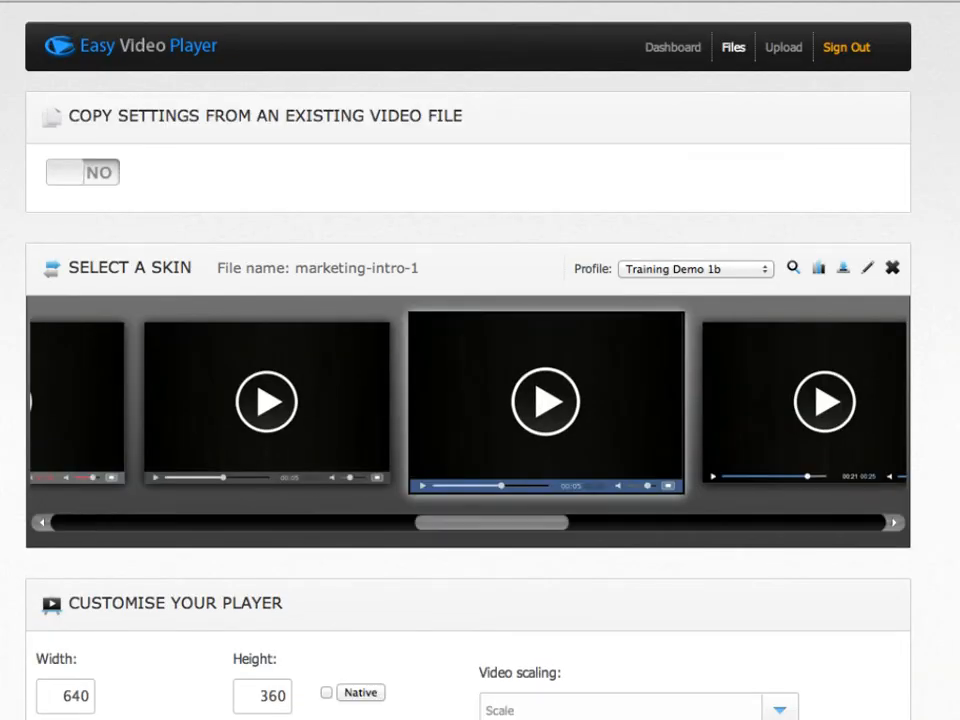
scroll(480, 360, down, 20)
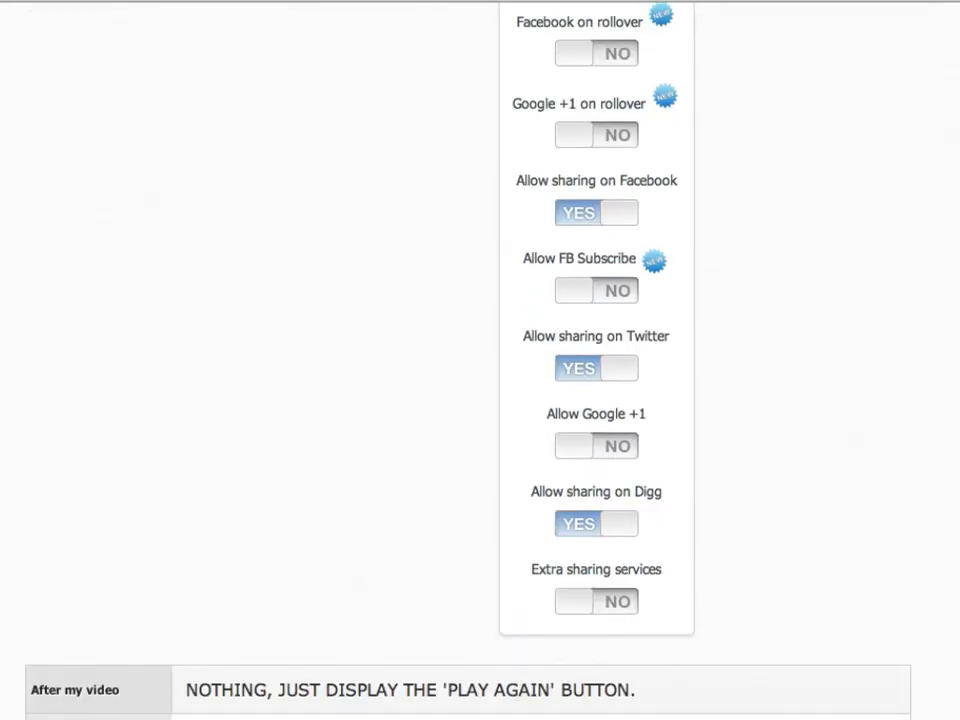
scroll(480, 360, down, 5)
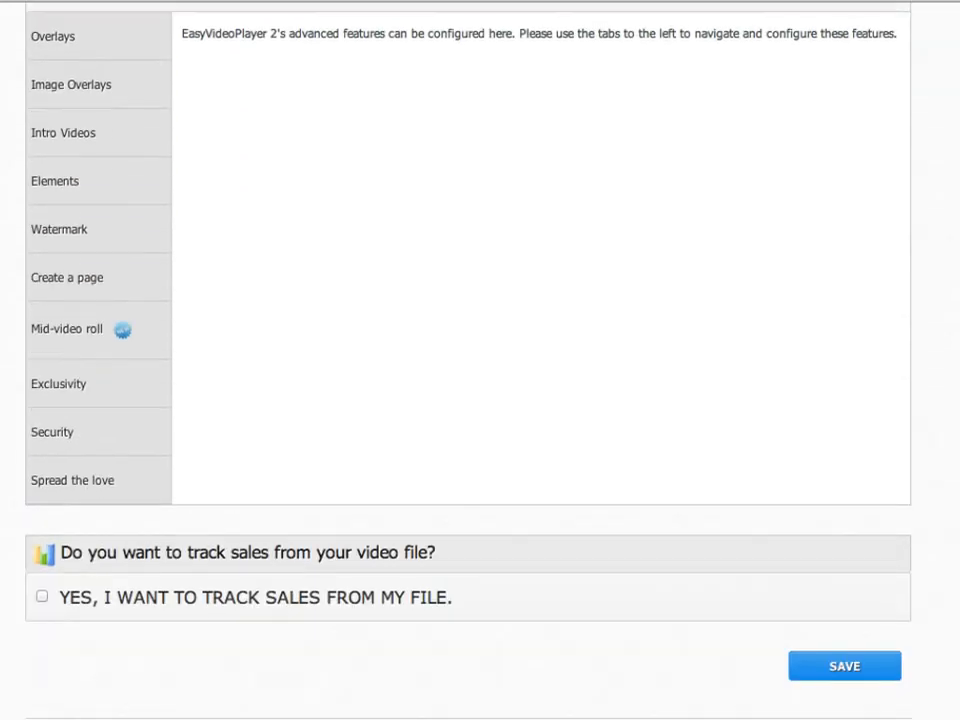
click(47, 281)
click(481, 117)
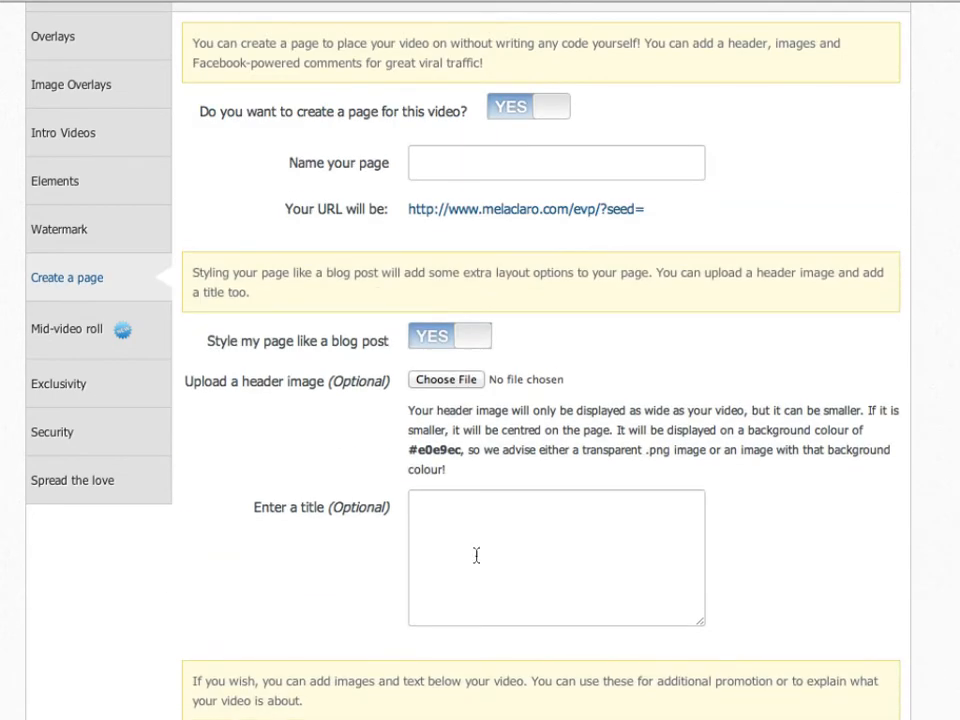
Name the video's page Profile: "Training Demo 1b"
click(501, 165)
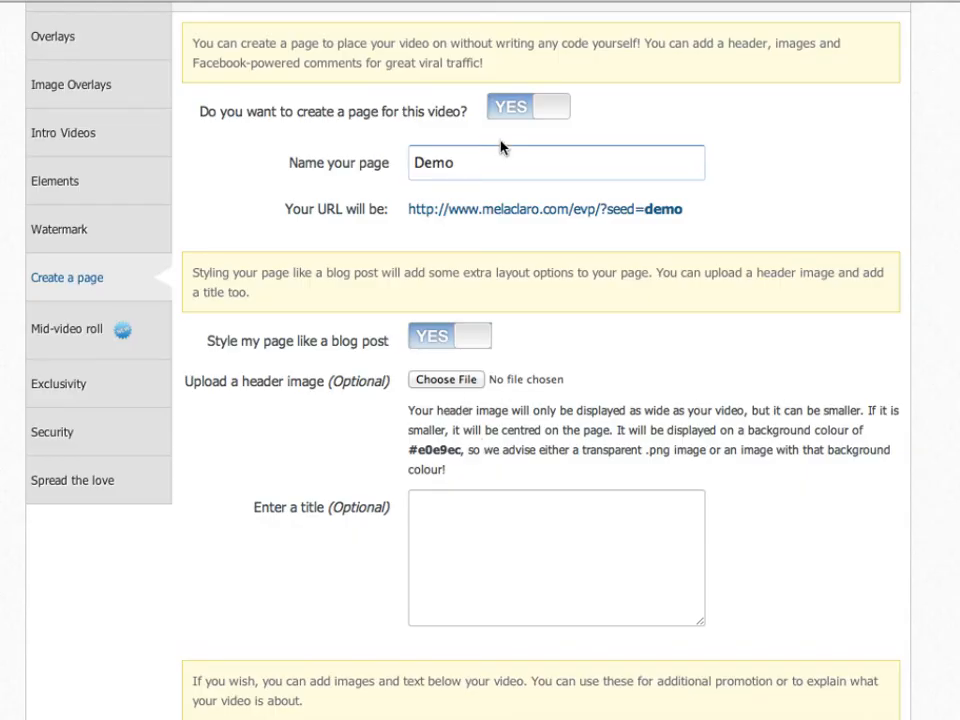
text(Pro)
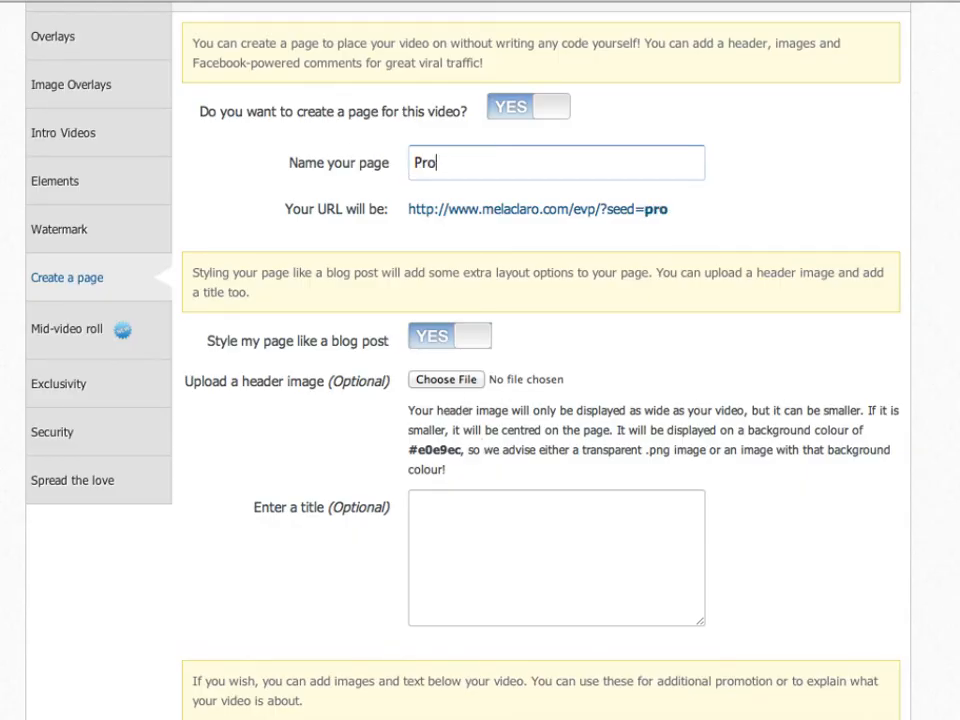
key(alt+Left)
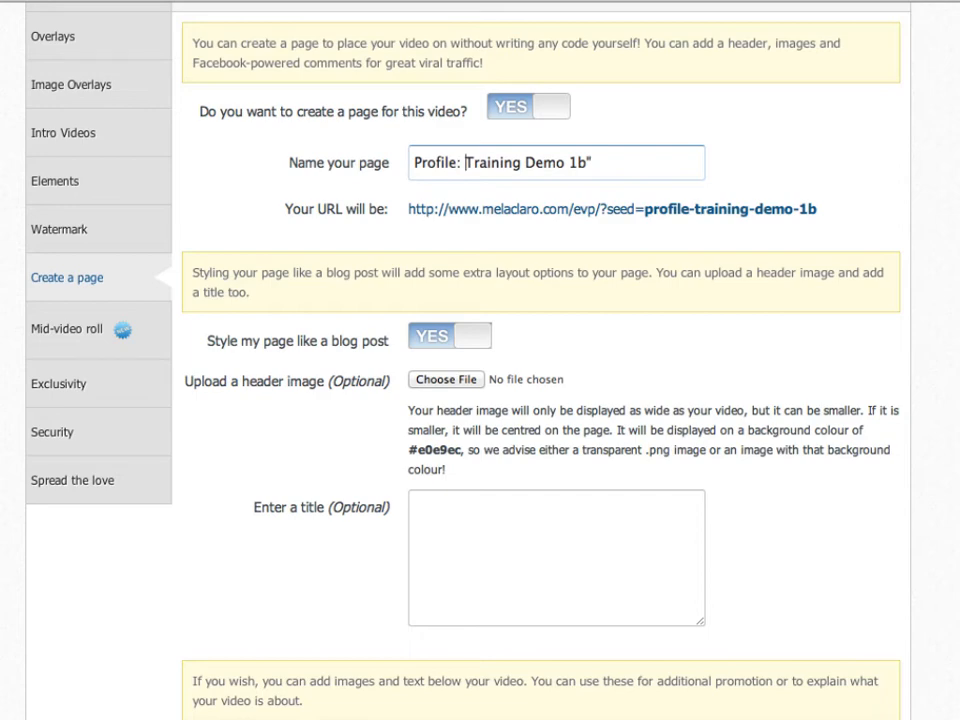
text(")
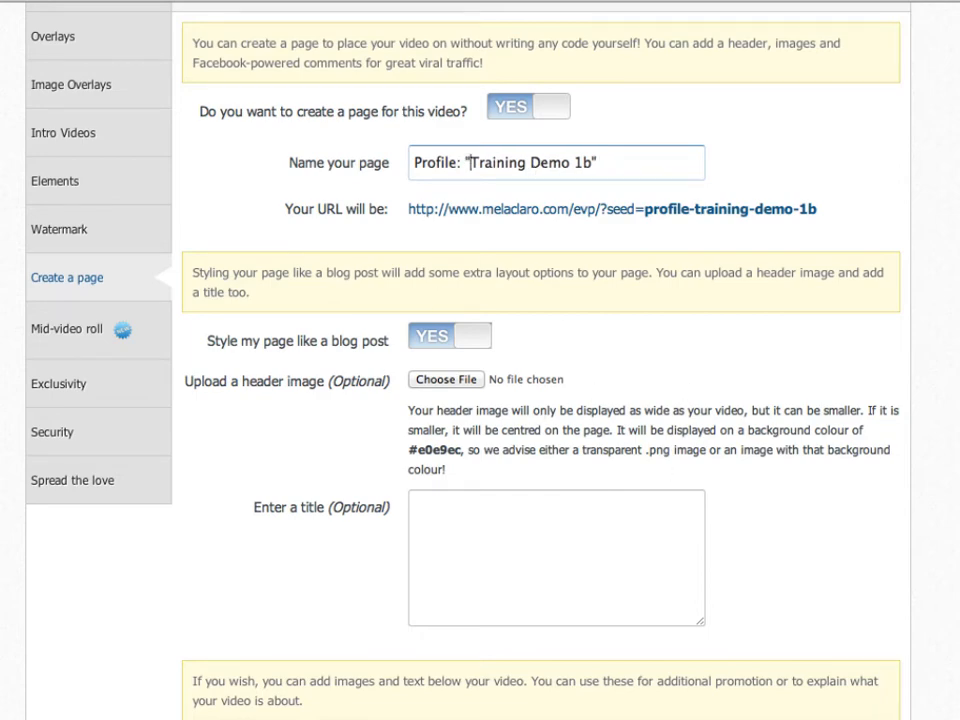
Review the page's layout options and the text displayed under the video, and save the profile
scroll(545, 360, down, 6)
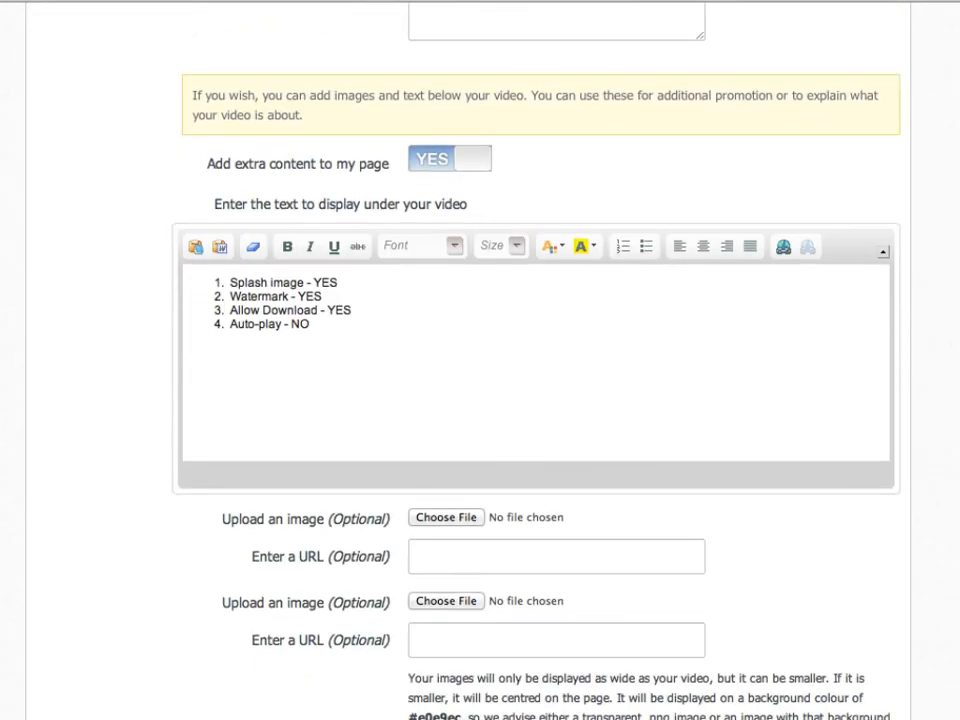
scroll(545, 360, up, 7)
scroll(545, 360, down, 10)
scroll(545, 360, up, 15)
scroll(545, 360, down, 7)
click(645, 171)
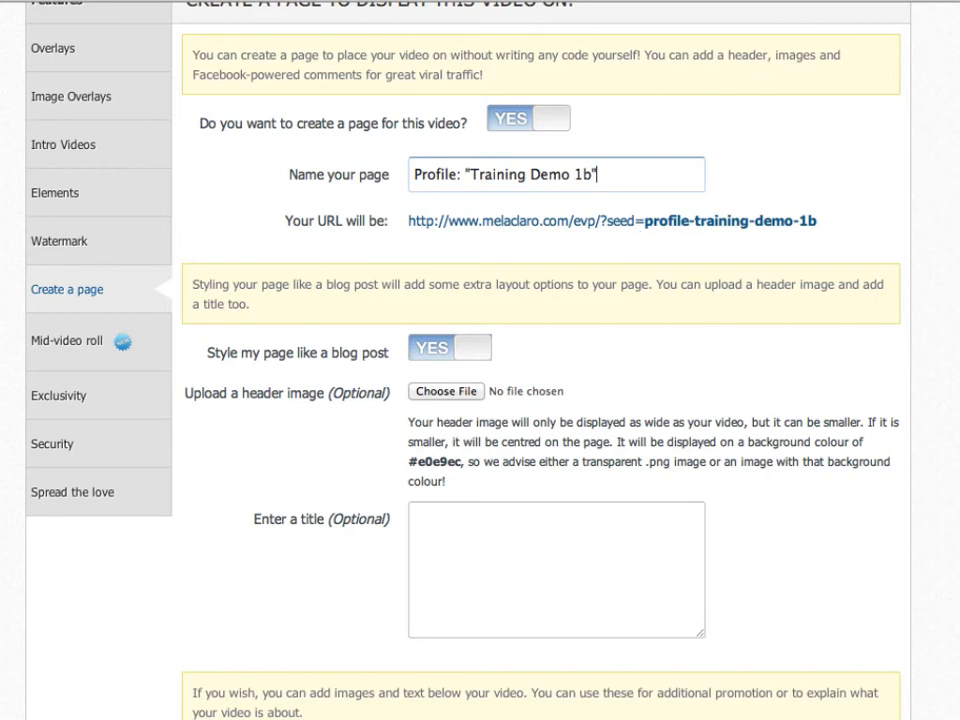
scroll(838, 666, down, 15)
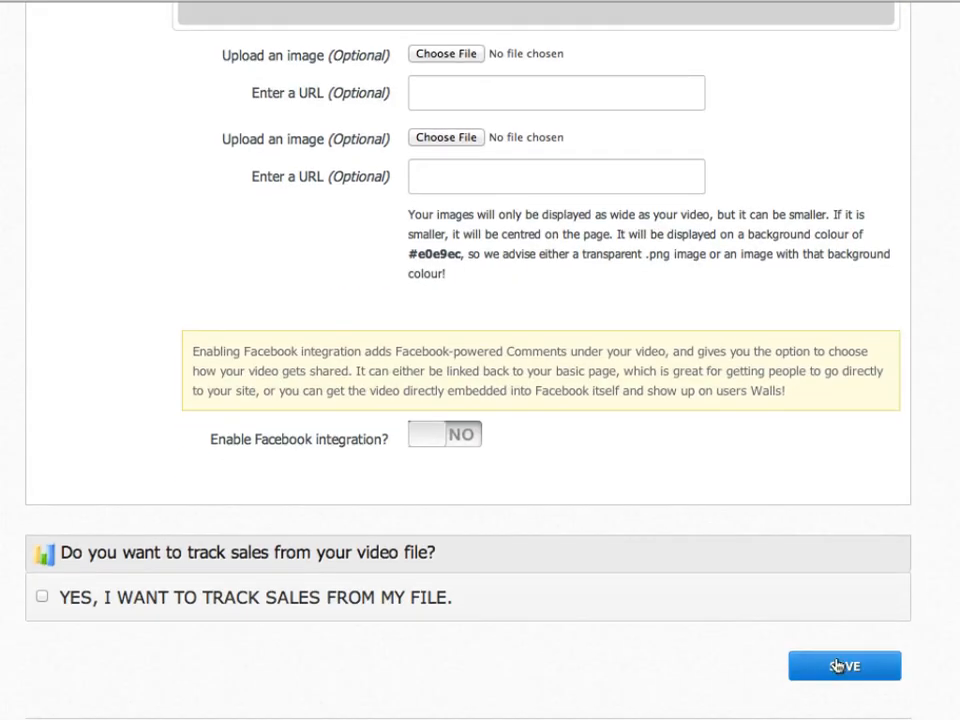
click(844, 666)
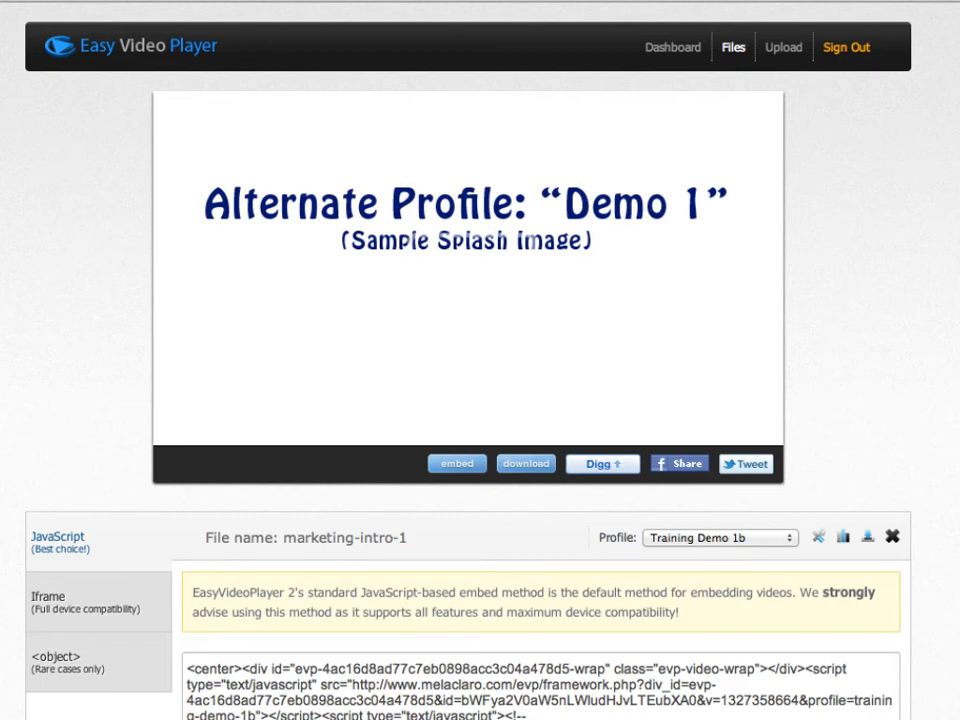
Copy the full URL of the video's simple page
scroll(432, 552, down, 8)
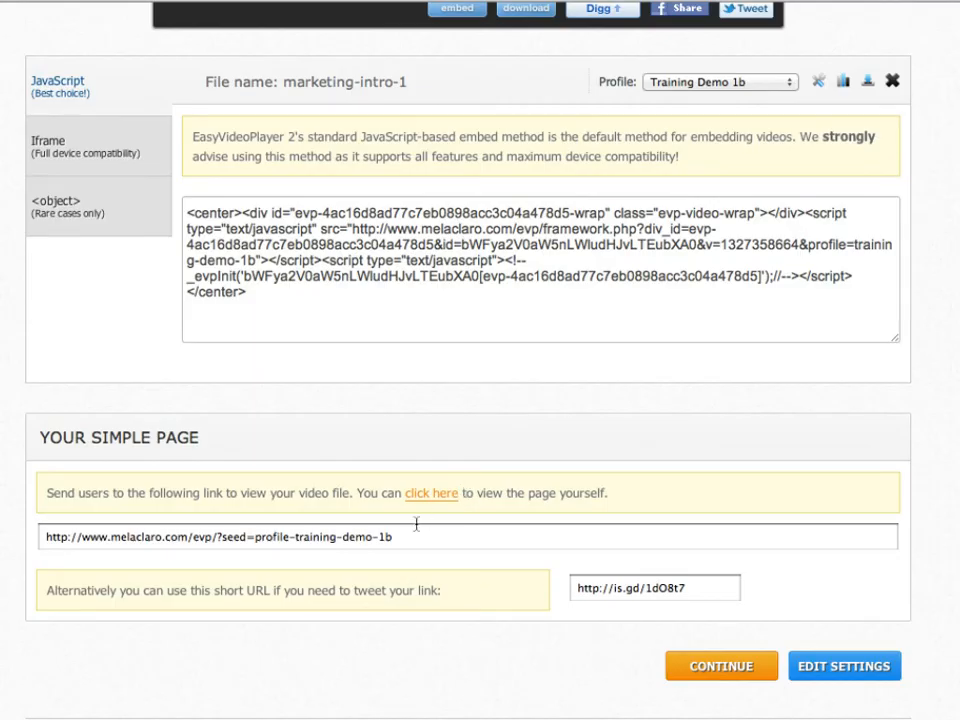
drag(408, 537, 24, 519)
key(super+c)
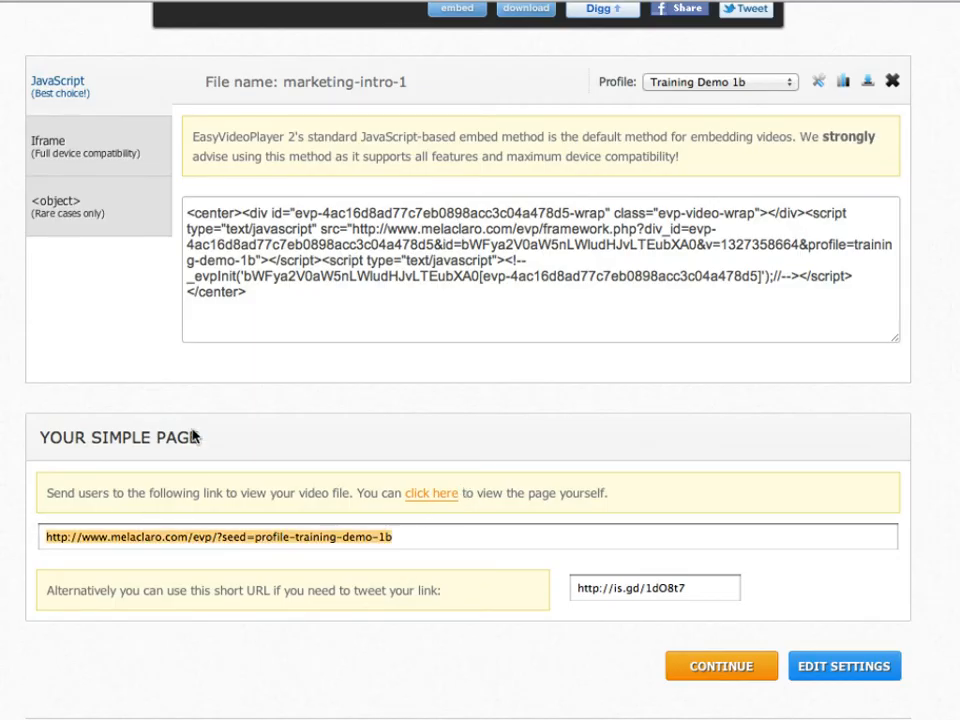
Select the entire JavaScript embed code above the simple page section
click(298, 300)
click(298, 302)
click(308, 304)
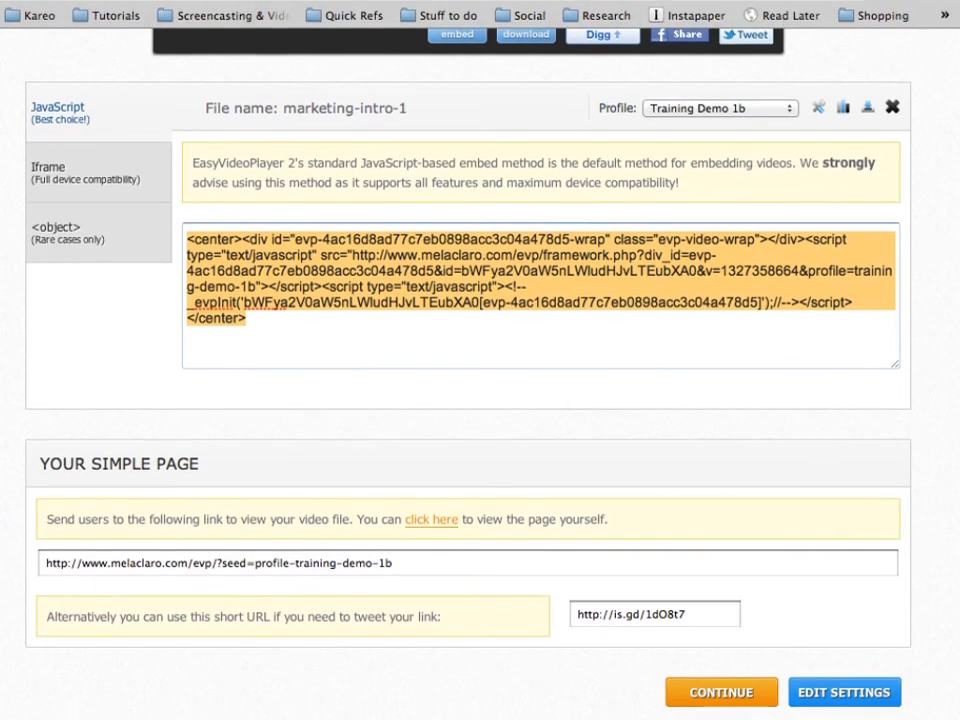
Load the copied simple page link of the Training Demo 1b profile in a new browser tab
click(559, 30)
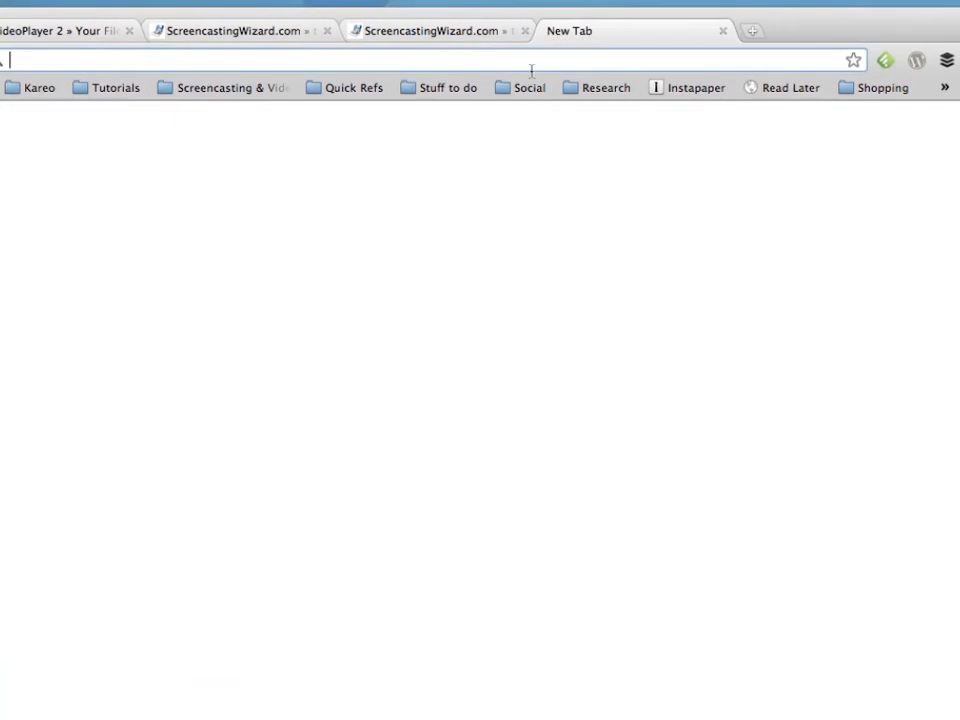
right_click(535, 65)
click(580, 129)
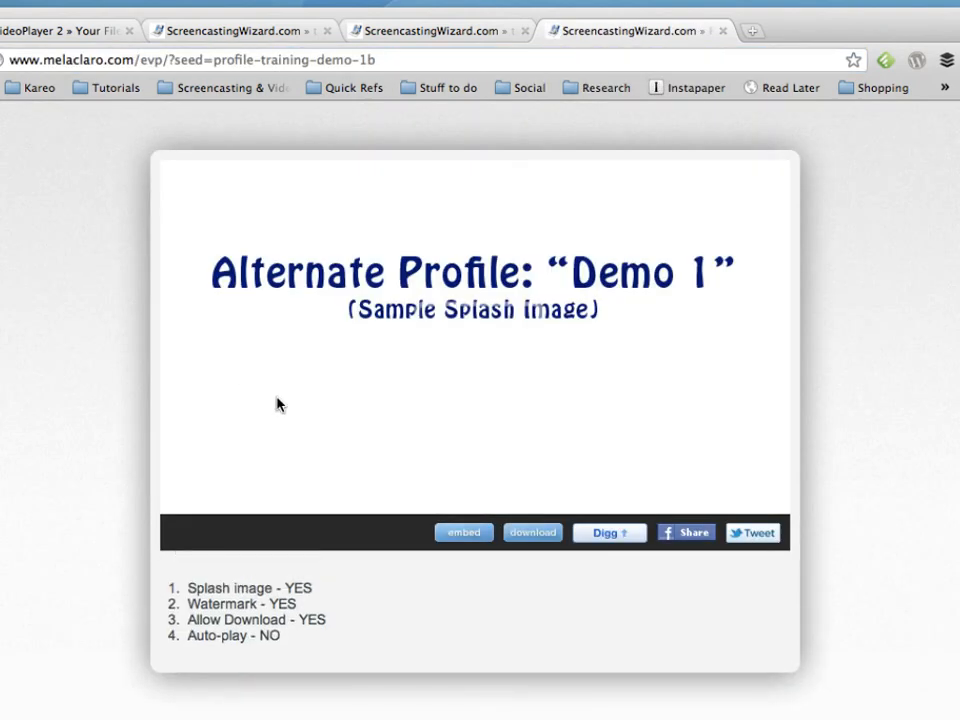
Reload the default profile's training-demo0 page for comparison and turn its video's volume all the way down
click(242, 33)
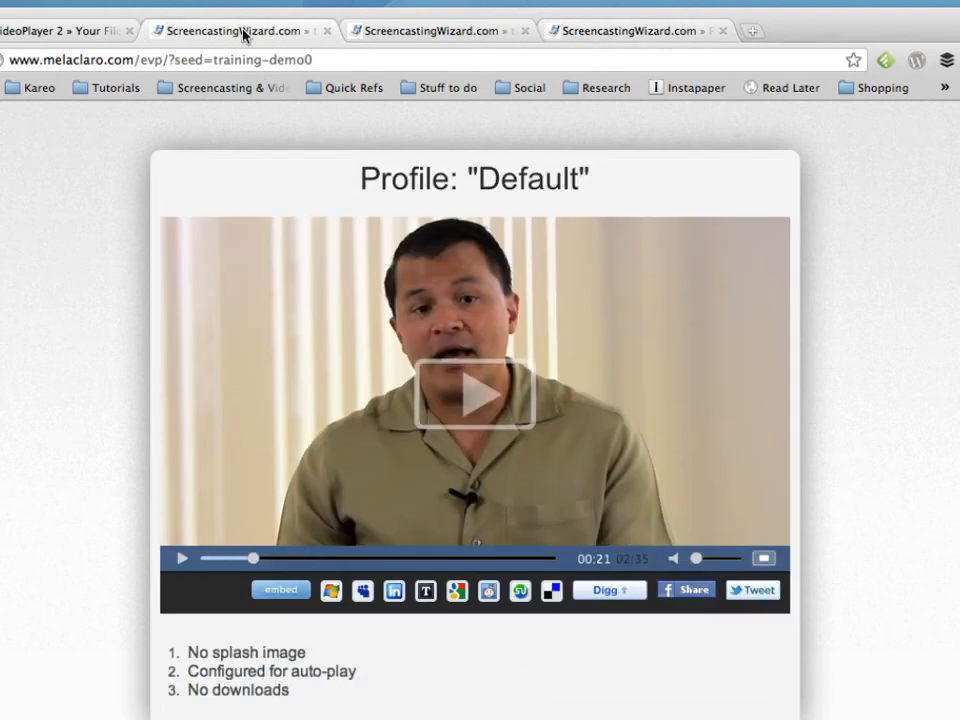
click(218, 59)
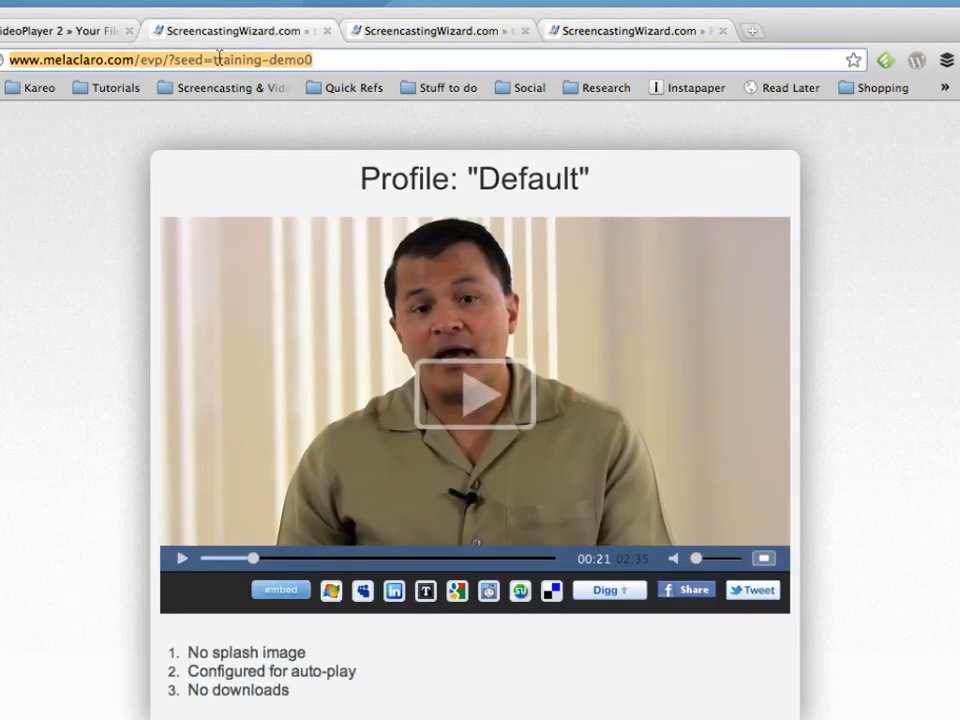
key(Return)
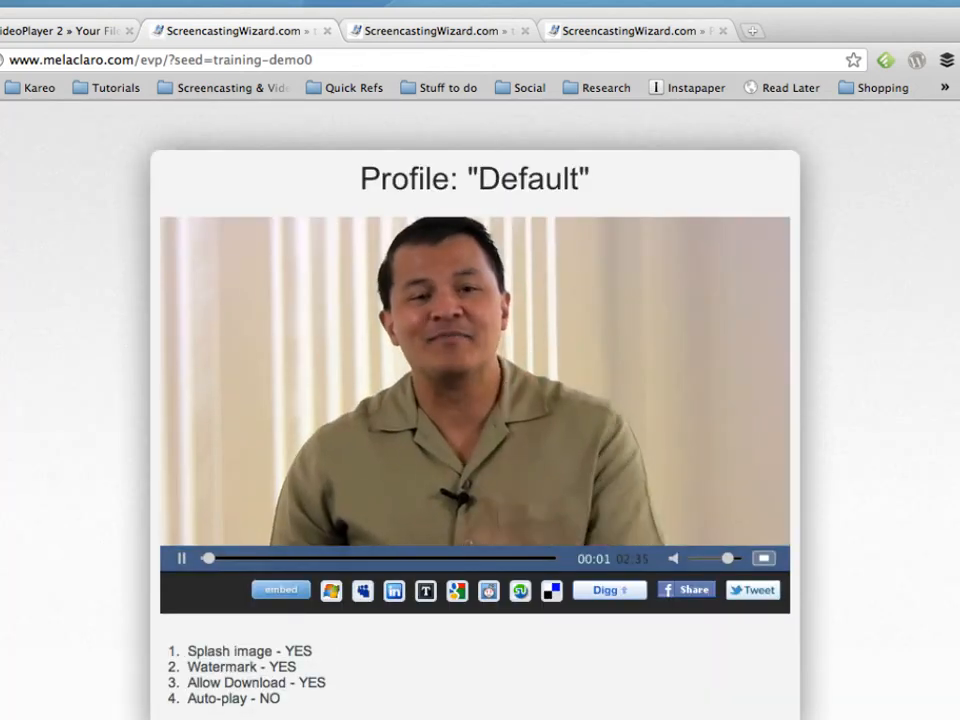
drag(726, 559, 680, 562)
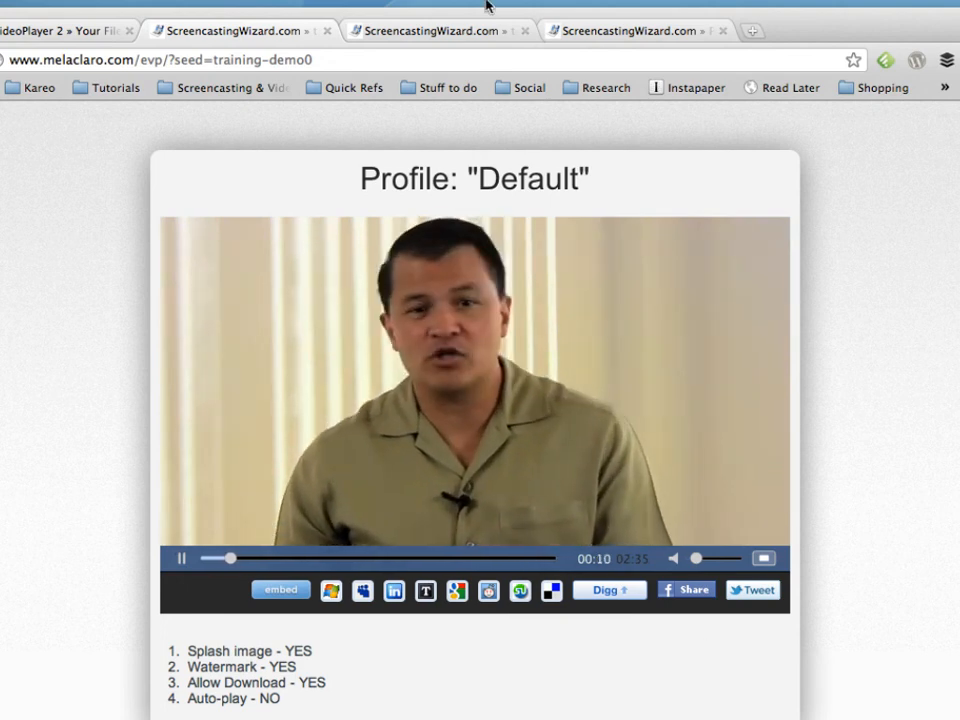
Play the video on the profile-training-demo-1b page from its splash image and turn its volume all the way down
click(620, 32)
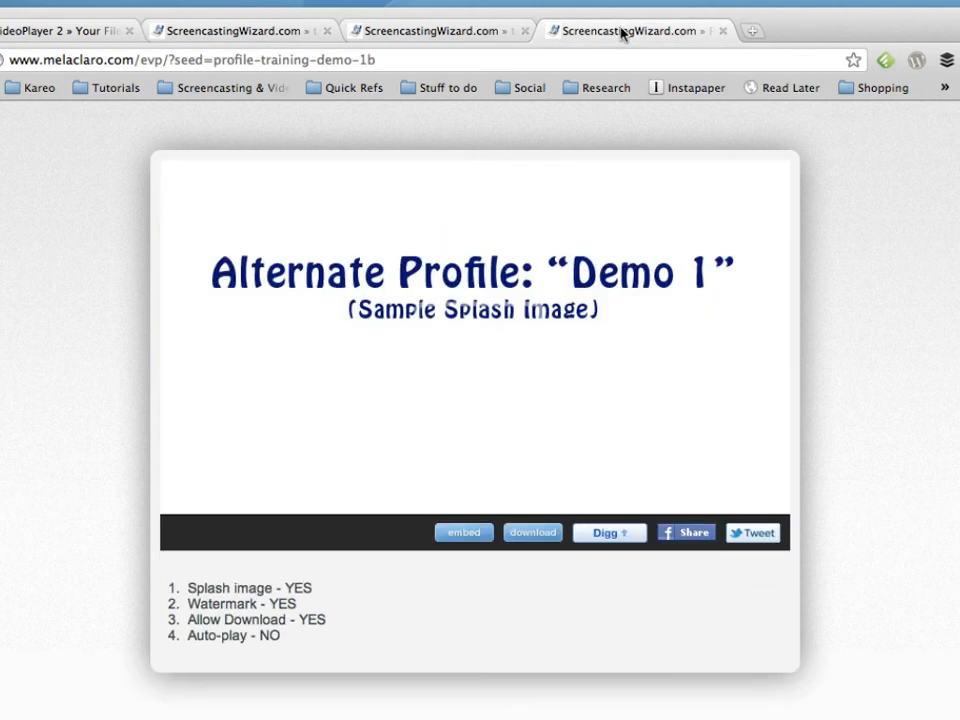
click(471, 318)
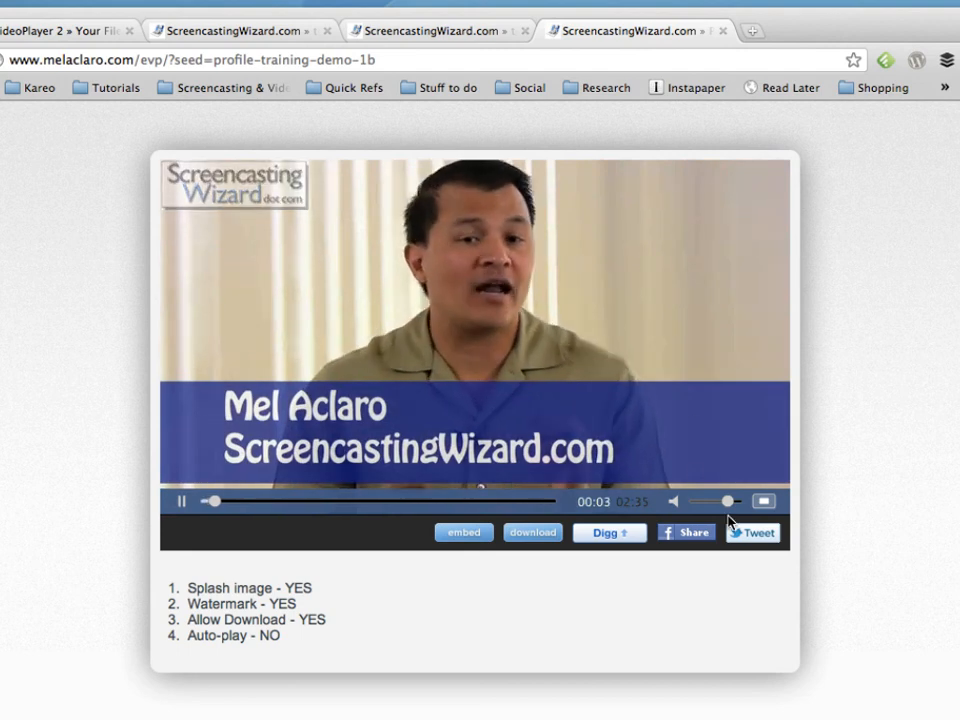
drag(730, 504, 686, 508)
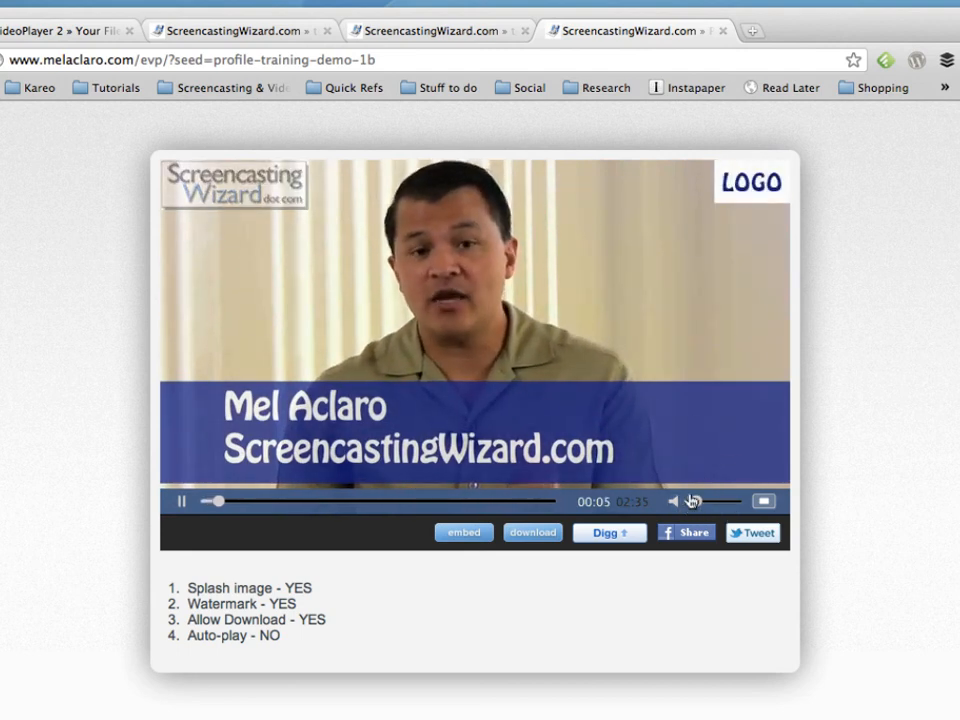